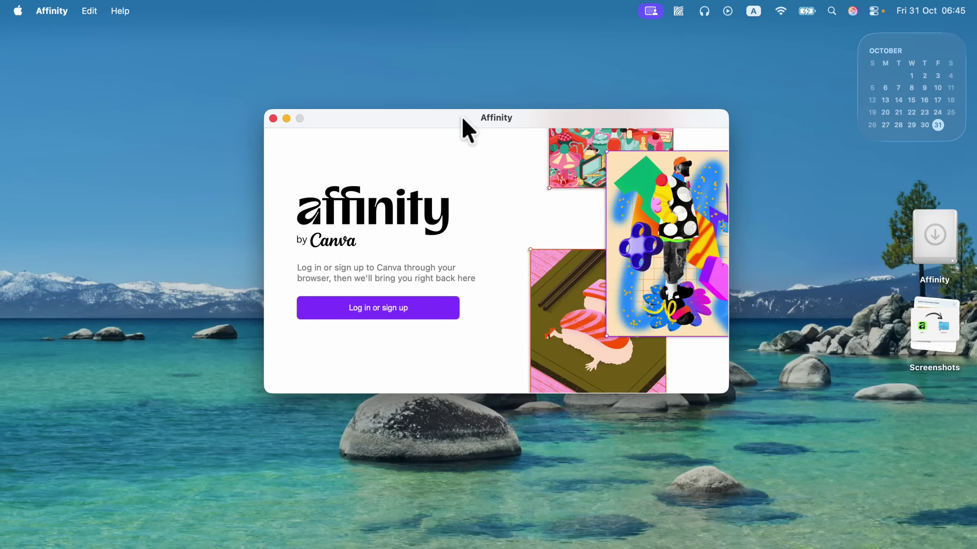
# Step: Log in through Canva, skip the introductory tutorial and start creating
pyautogui.moveTo(463, 120)
pyautogui.mouseDown()
pyautogui.moveTo(467, 109)
pyautogui.moveTo(438, 142)
pyautogui.moveTo(488, 95)
pyautogui.moveTo(463, 127)
pyautogui.moveTo(477, 139)
pyautogui.moveTo(450, 125)
pyautogui.mouseUp()
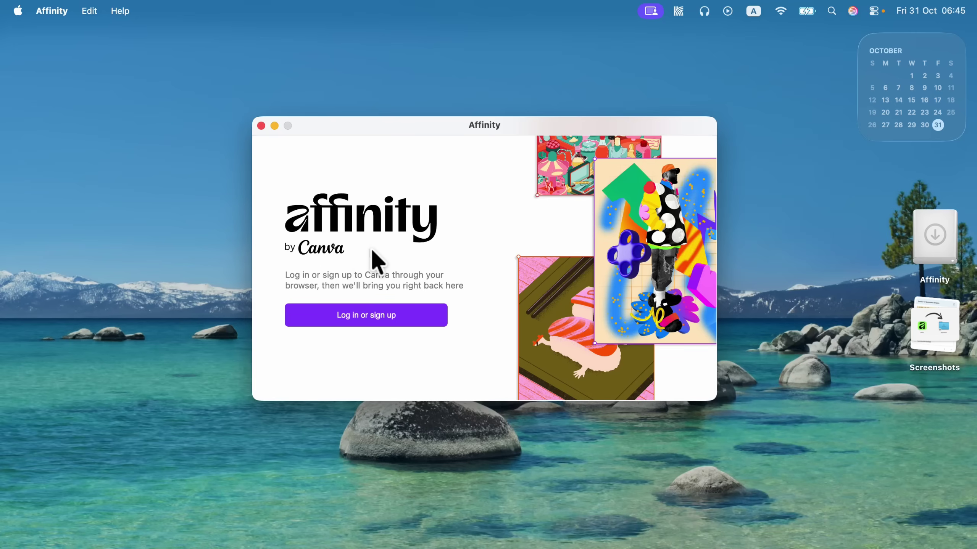
pyautogui.moveTo(443, 125)
pyautogui.mouseDown()
pyautogui.moveTo(452, 144)
pyautogui.moveTo(452, 135)
pyautogui.mouseUp()
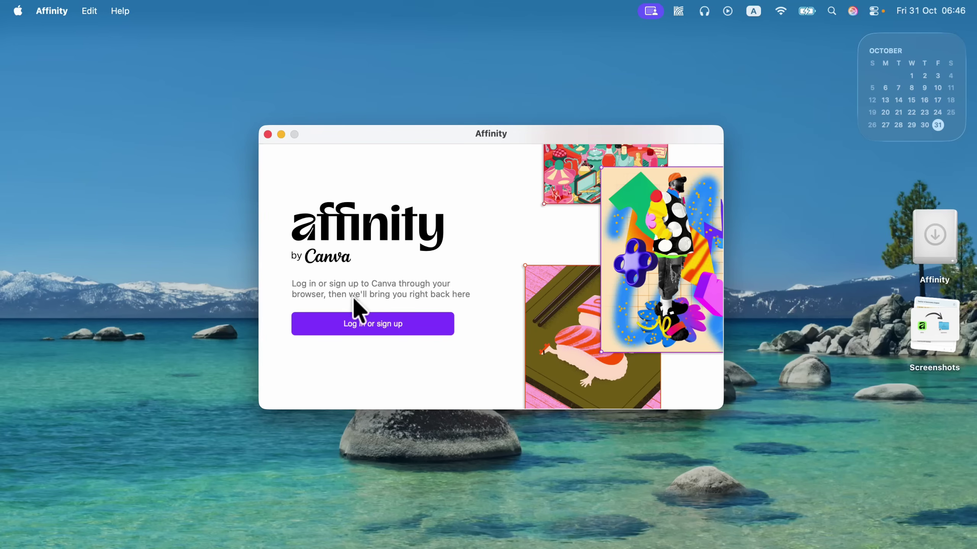
pyautogui.click(369, 327)
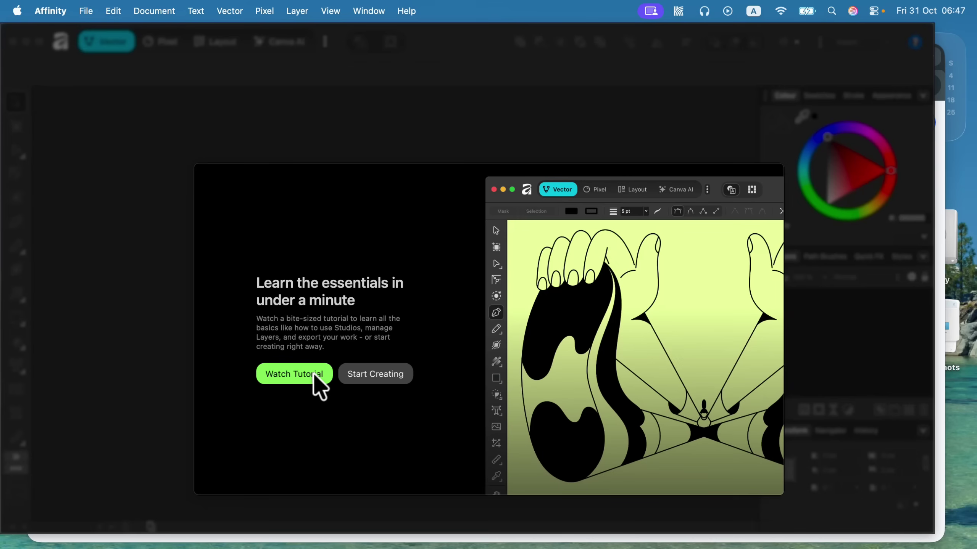
pyautogui.click(378, 373)
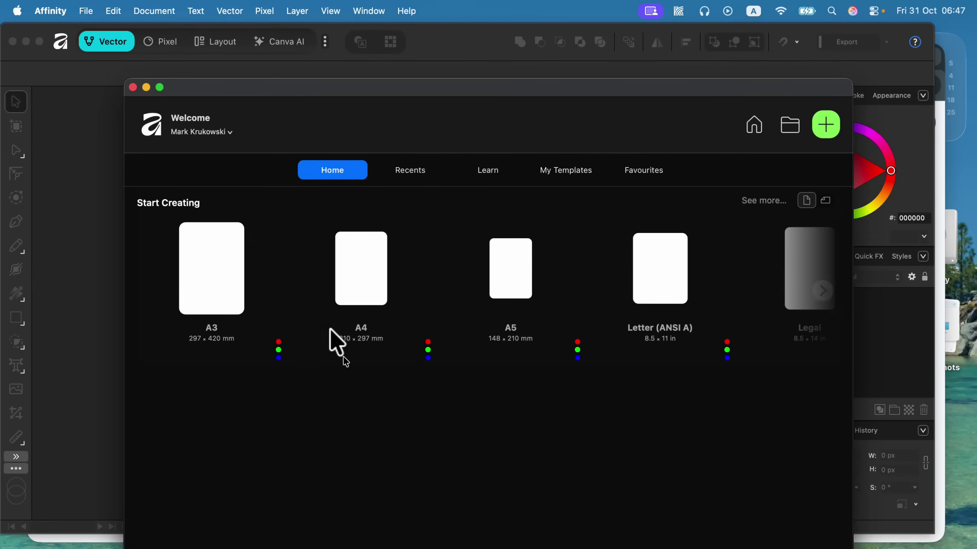
# Step: Create a new A4 portrait document from the preset's default settings and enlarge the application window to fill the screen
pyautogui.click(312, 174)
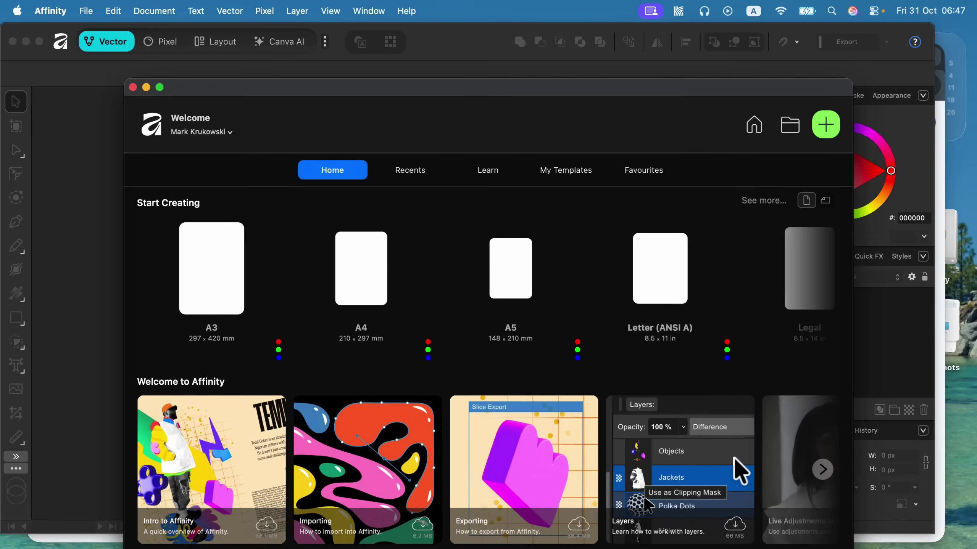
pyautogui.moveTo(574, 92); pyautogui.dragTo(574, 41)
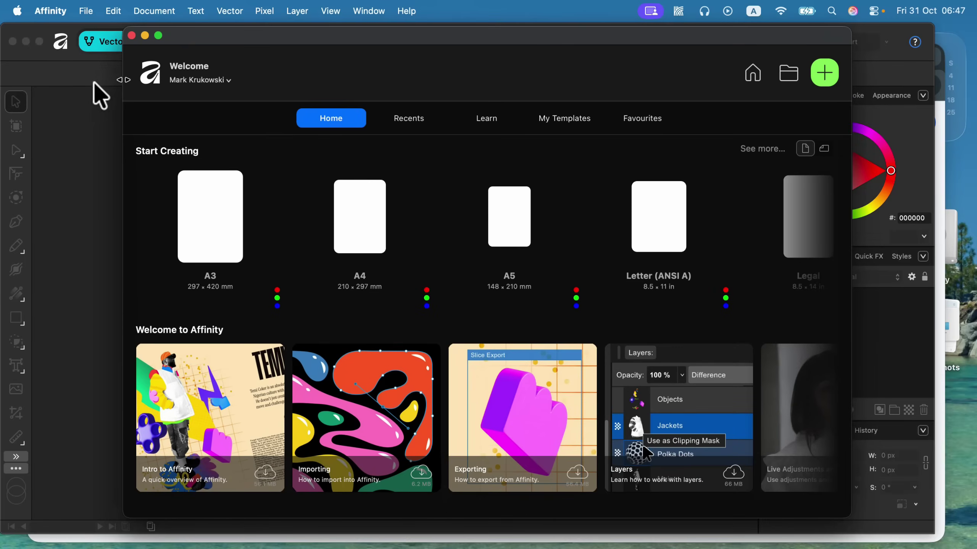
pyautogui.click(827, 76)
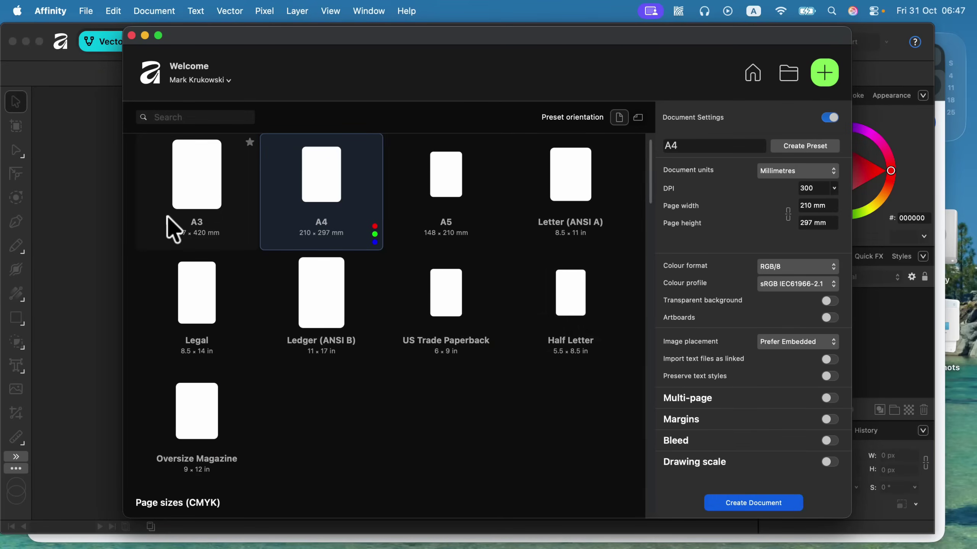
pyautogui.click(780, 507)
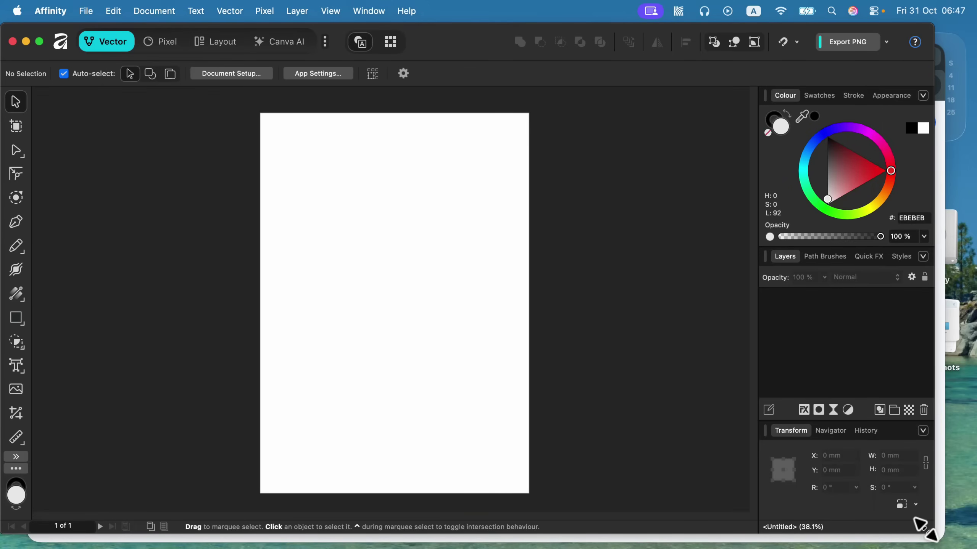
pyautogui.moveTo(921, 525); pyautogui.dragTo(974, 547)
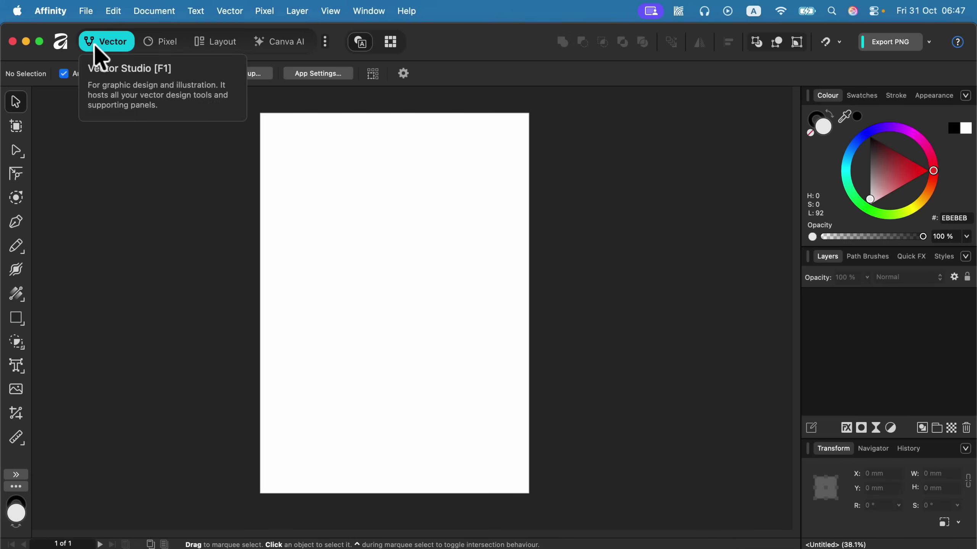
# Step: Examine the tools and panels offered by the Pixel, Layout and Canva AI studios, ending in the Vector studio
pyautogui.click(173, 54)
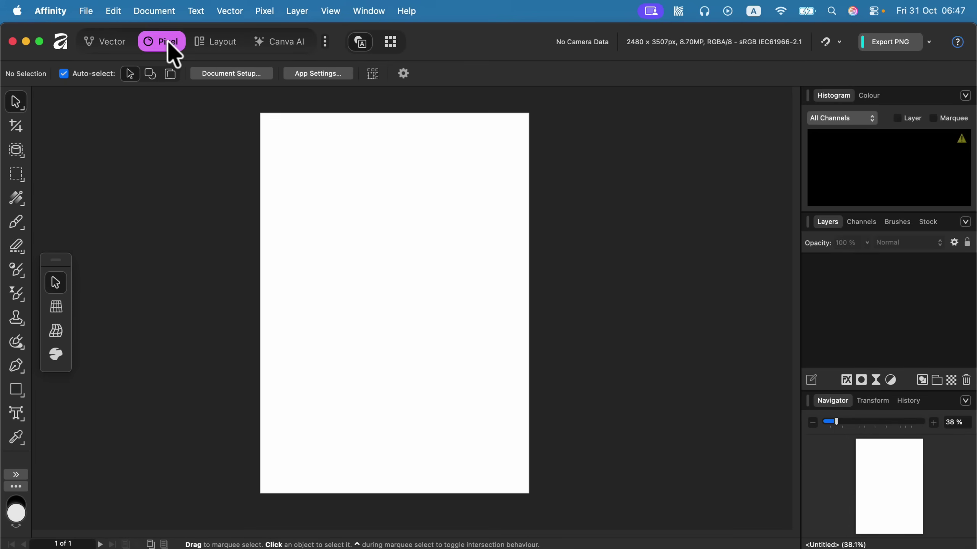
pyautogui.click(231, 46)
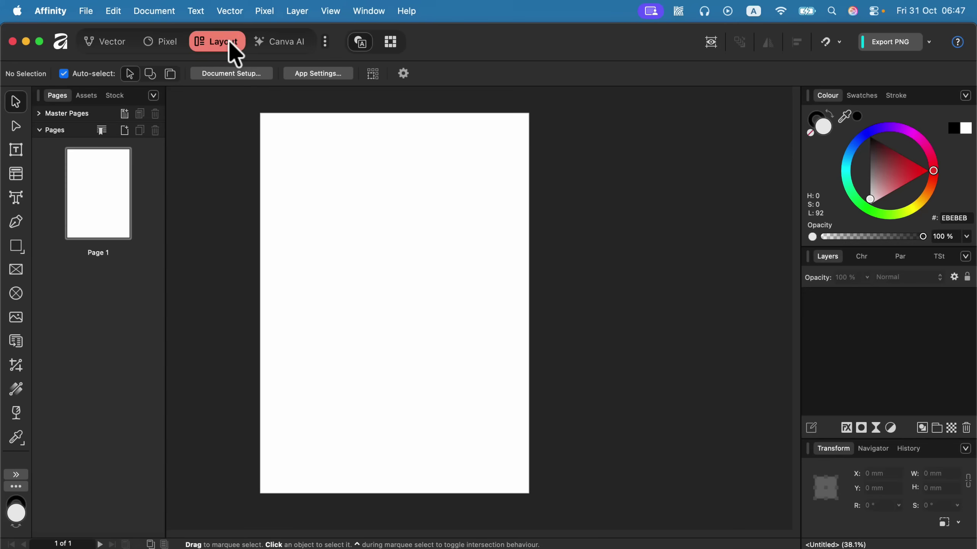
pyautogui.click(297, 43)
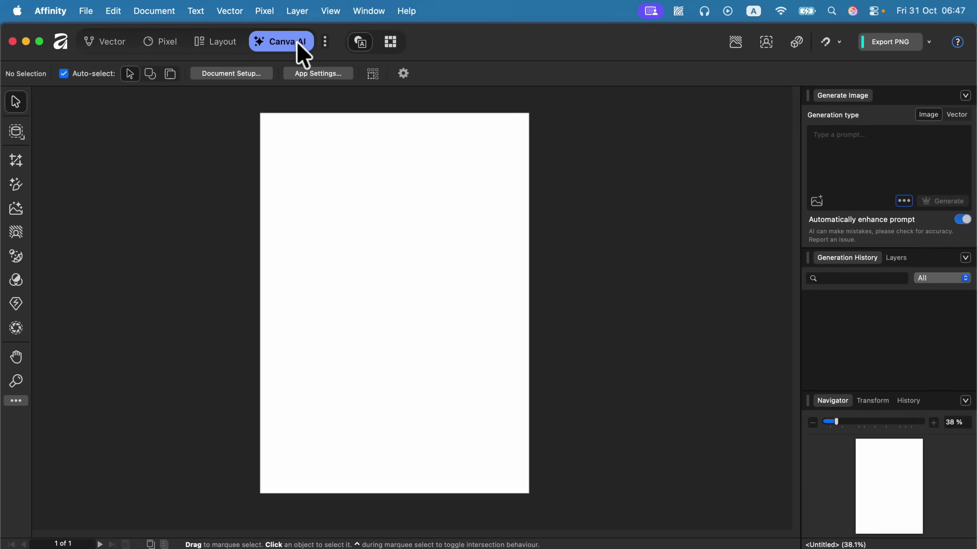
pyautogui.click(118, 46)
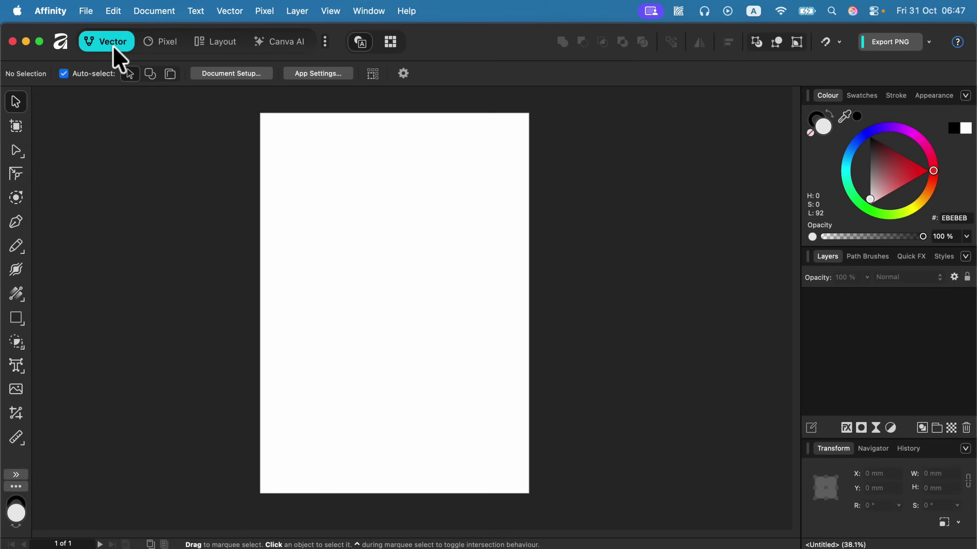
pyautogui.click(162, 45)
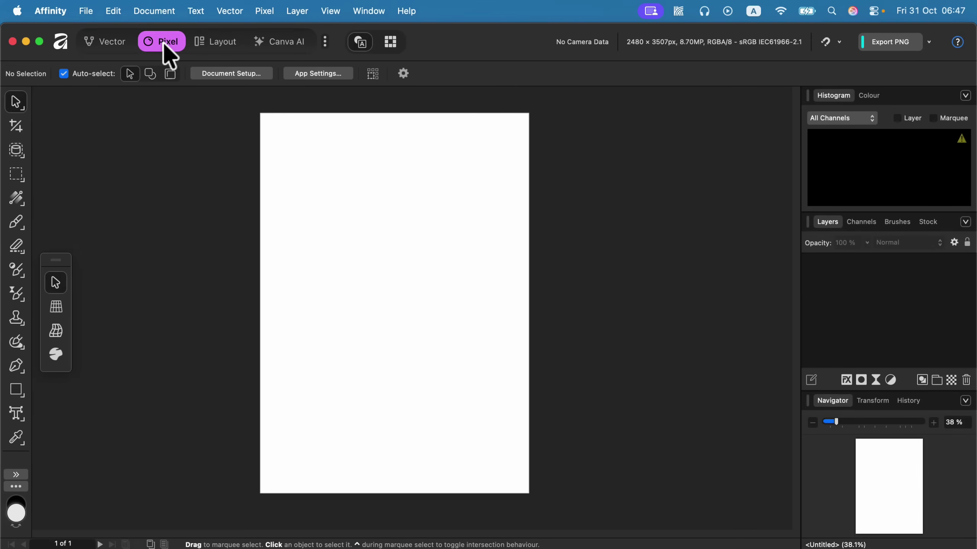
pyautogui.click(230, 48)
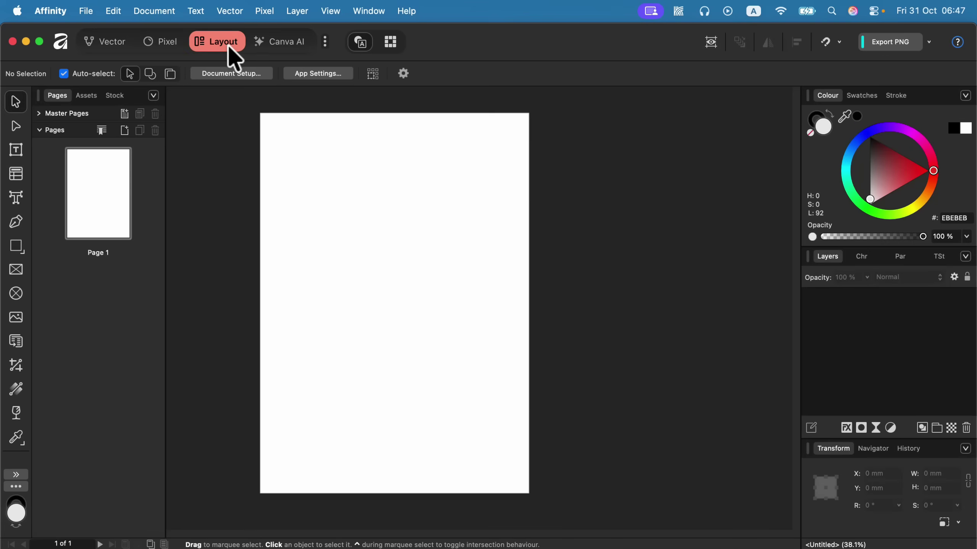
pyautogui.click(284, 47)
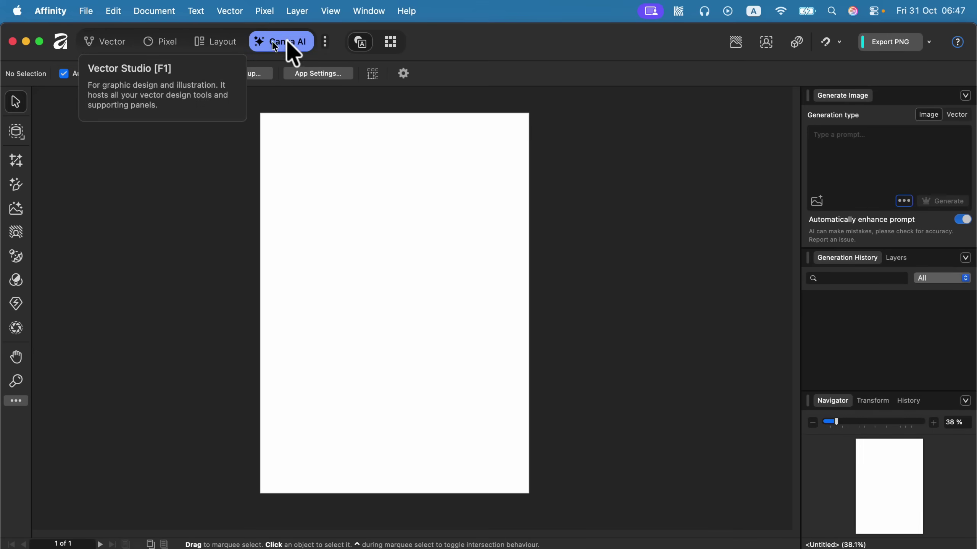
pyautogui.click(100, 47)
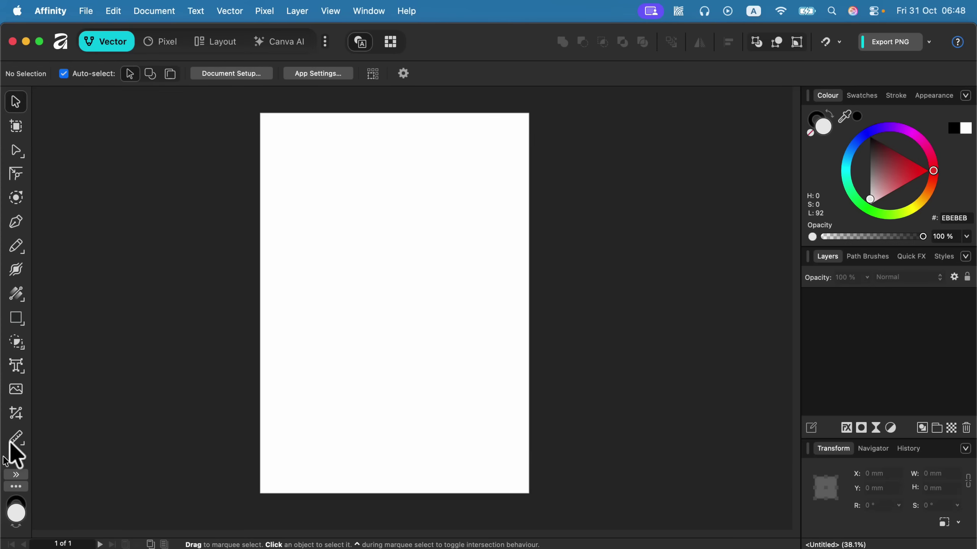
# Step: Draw a closed three-node curve with the Pen tool in the upper part of the page and fill it with red CB3131
pyautogui.click(19, 223)
pyautogui.moveTo(324, 147); pyautogui.dragTo(307, 158)
pyautogui.moveTo(294, 247); pyautogui.dragTo(334, 250)
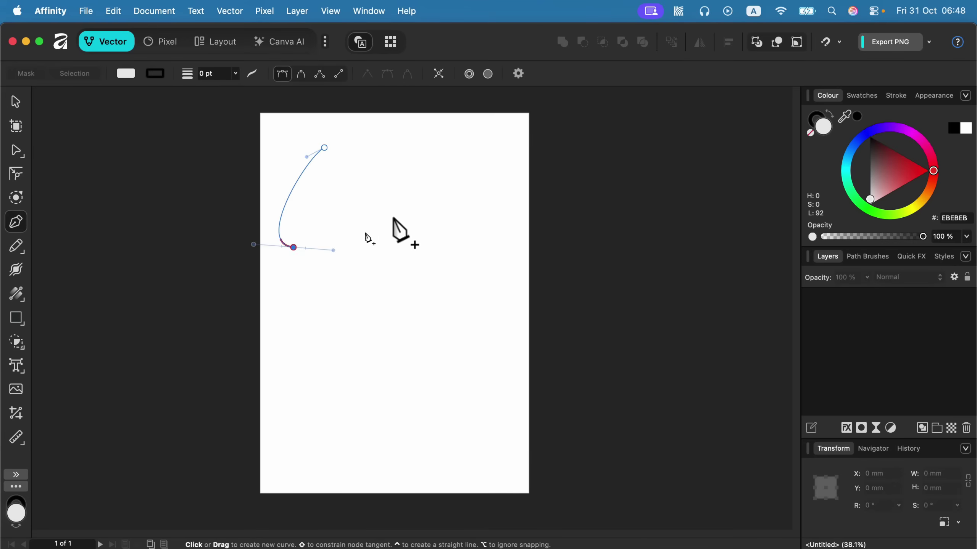
pyautogui.moveTo(402, 209); pyautogui.dragTo(402, 179)
pyautogui.moveTo(325, 147); pyautogui.dragTo(351, 109)
pyautogui.click(905, 170)
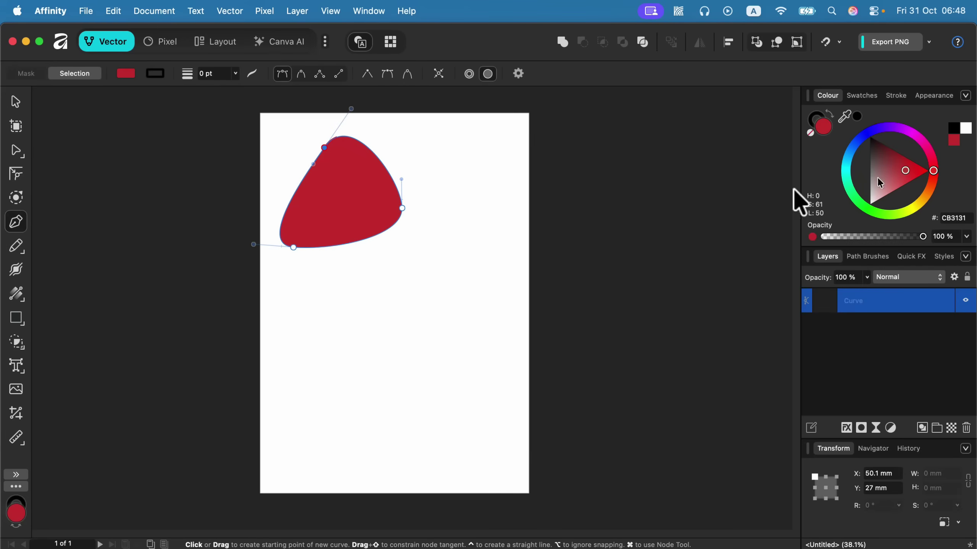
# Step: Reshape the red curve by moving its top node inward, and shift the whole shape slightly up and to the right
pyautogui.click(17, 150)
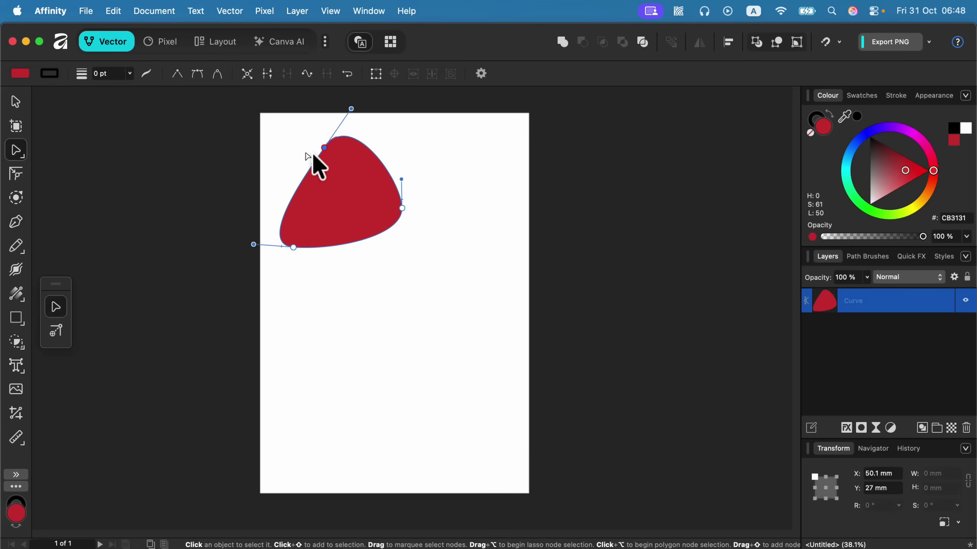
pyautogui.moveTo(322, 153); pyautogui.dragTo(309, 181)
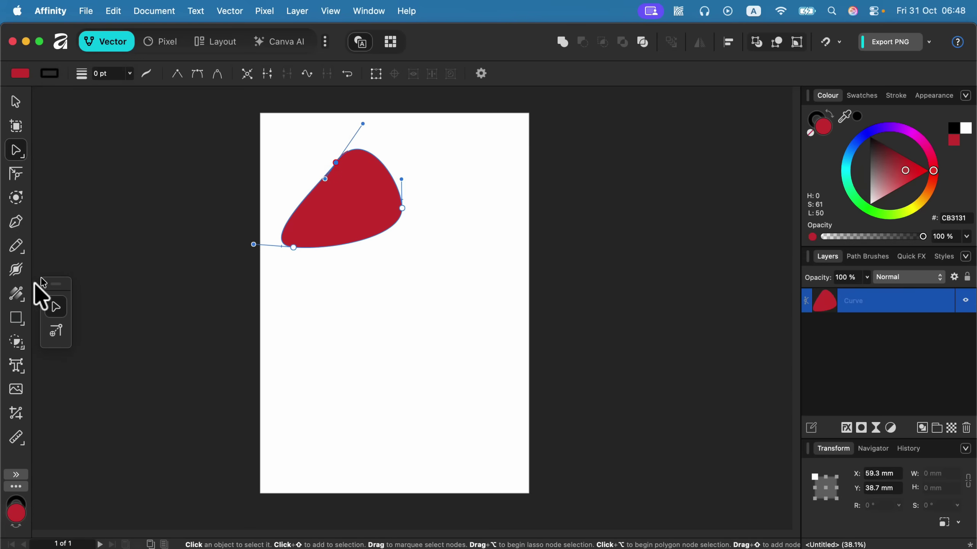
pyautogui.click(16, 318)
pyautogui.moveTo(407, 236)
pyautogui.mouseDown()
pyautogui.moveTo(425, 253)
pyautogui.moveTo(418, 229)
pyautogui.mouseUp()
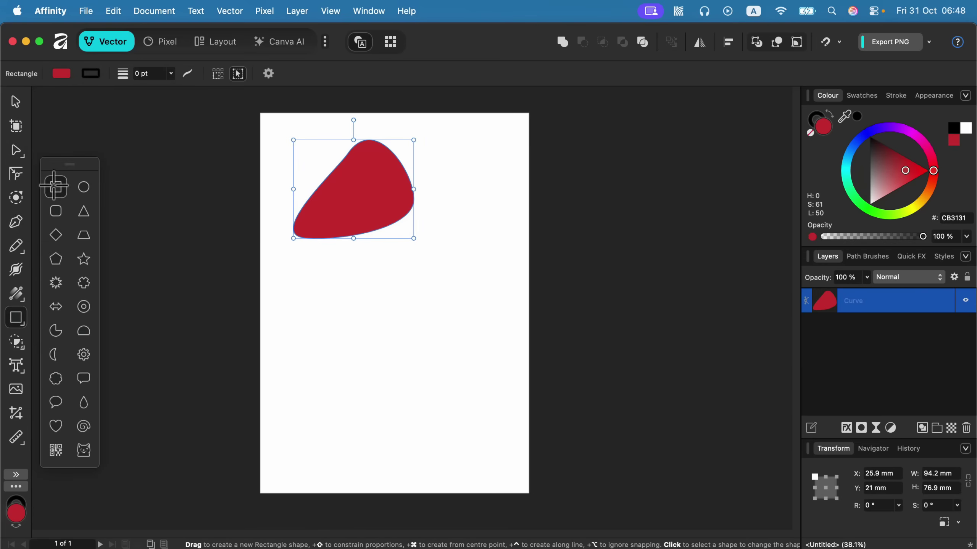
# Step: Draw a red rectangle about 65 × 60 mm below and to the right of the curve
pyautogui.moveTo(477, 221); pyautogui.dragTo(395, 298)
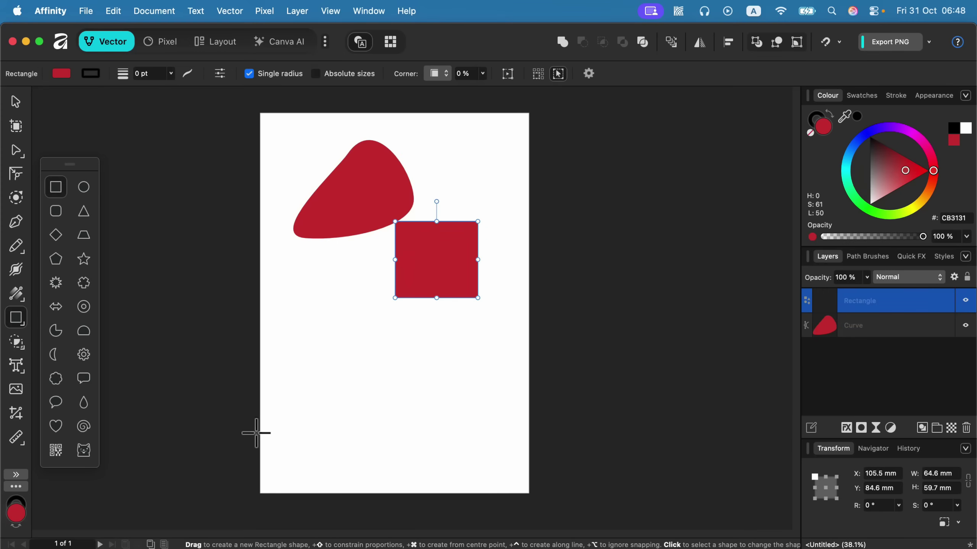
pyautogui.click(15, 102)
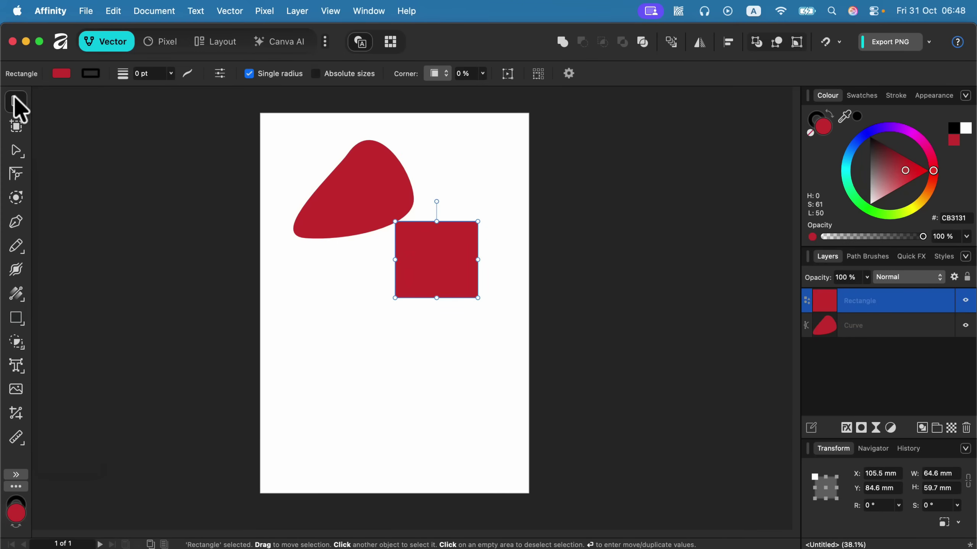
# Step: Turn the page into a 210 × 297 mm artboard and add a second artboard to its right at X about 234 mm
pyautogui.click(16, 127)
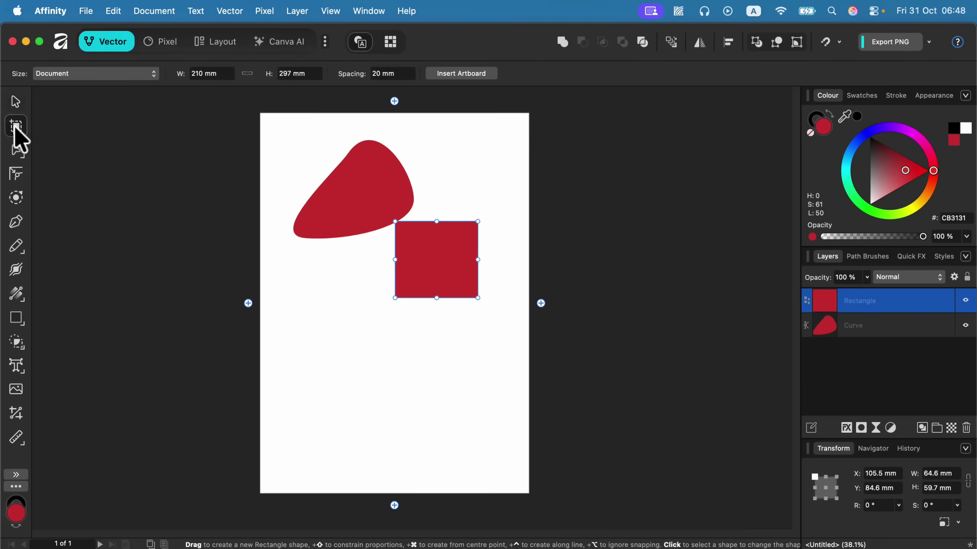
pyautogui.click(463, 73)
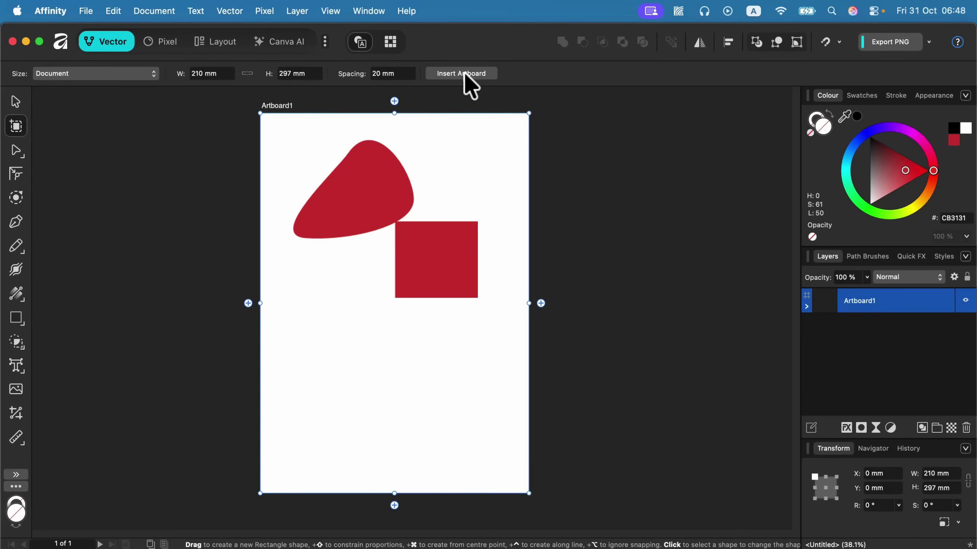
pyautogui.click(541, 304)
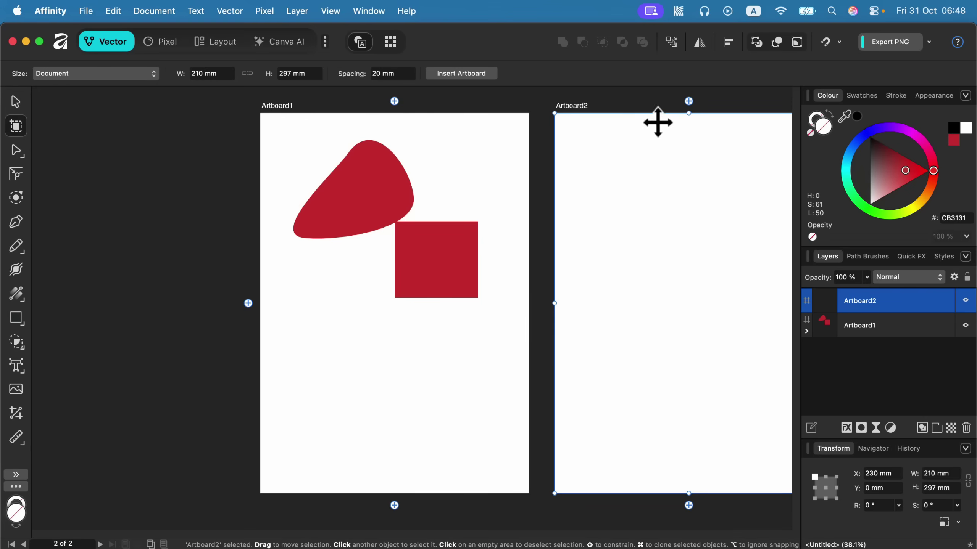
pyautogui.moveTo(652, 131)
pyautogui.mouseDown()
pyautogui.moveTo(680, 318)
pyautogui.moveTo(355, 529)
pyautogui.moveTo(657, 133)
pyautogui.mouseUp()
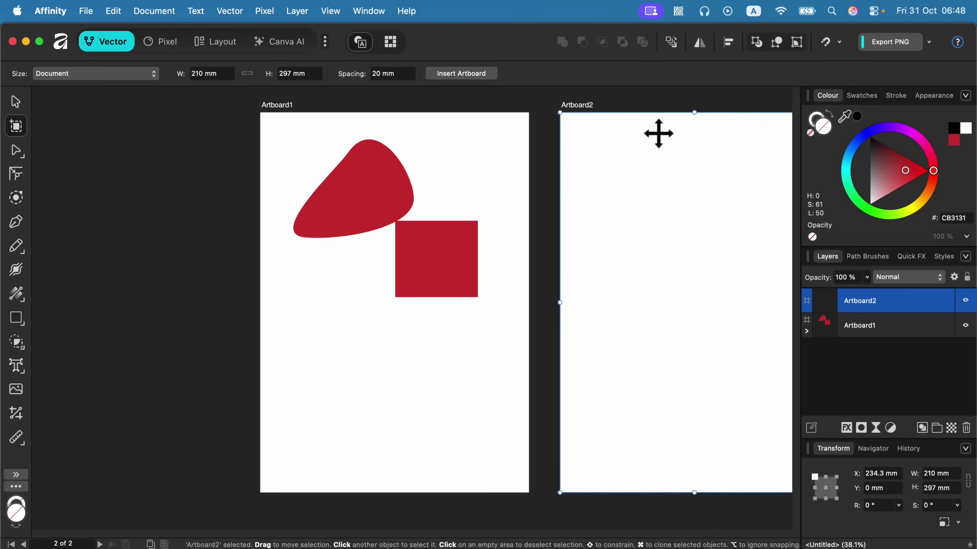
# Step: Add a third 210 × 297 mm artboard directly below the first one
pyautogui.click(396, 507)
pyautogui.scroll(-10, 408, 497)
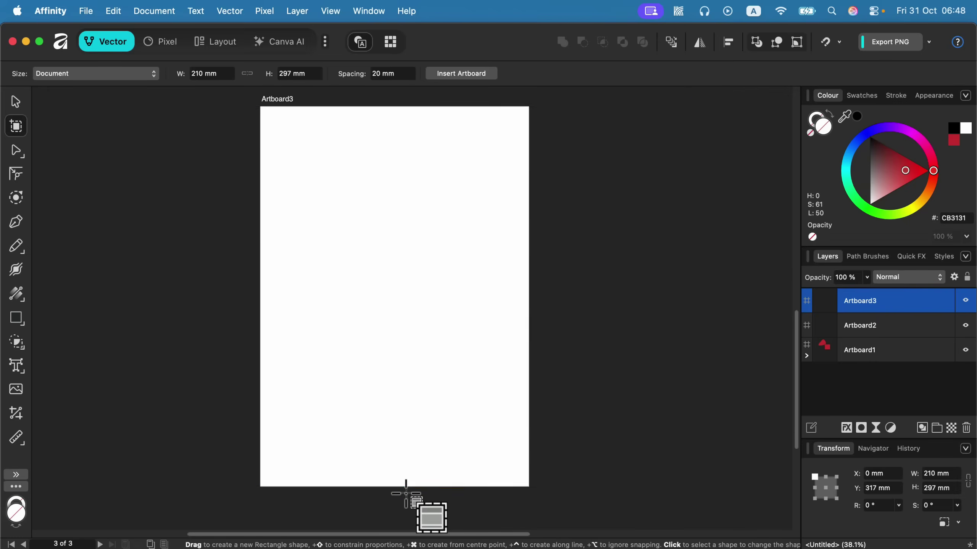
pyautogui.scroll(10, 407, 493)
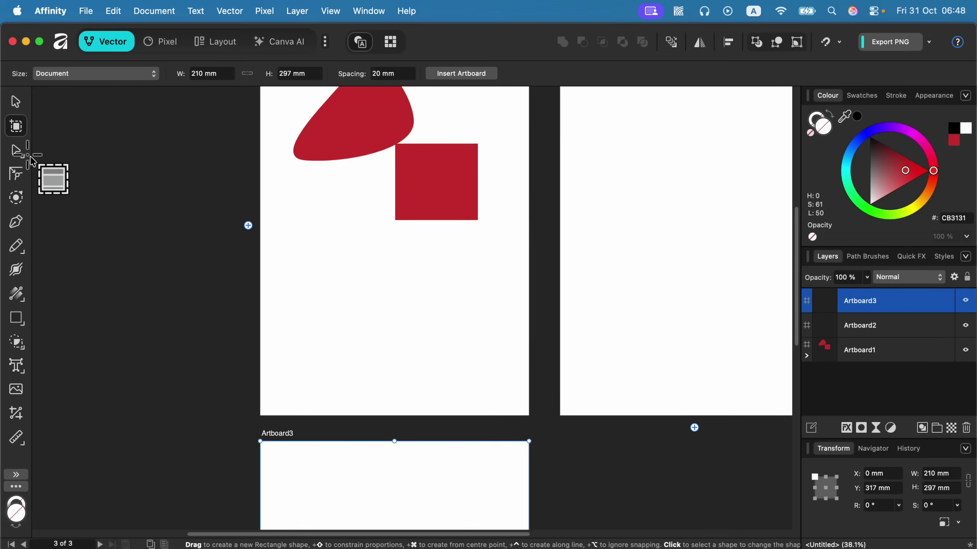
pyautogui.scroll(5, 270, 315)
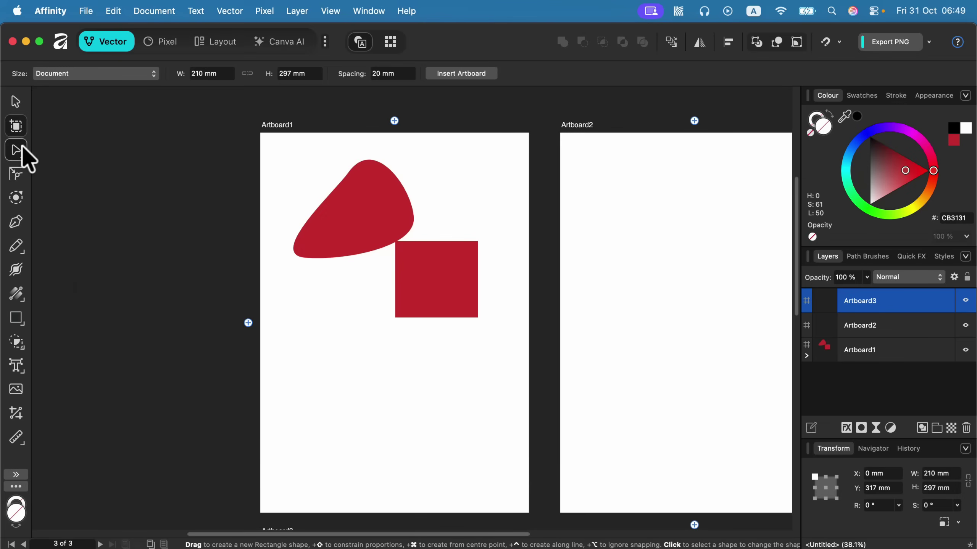
# Step: Look through the Vector studio's tools, including Node, Corner, Contour, Pen, Stroke Width, the shape tools and Shape Builder
pyautogui.click(16, 151)
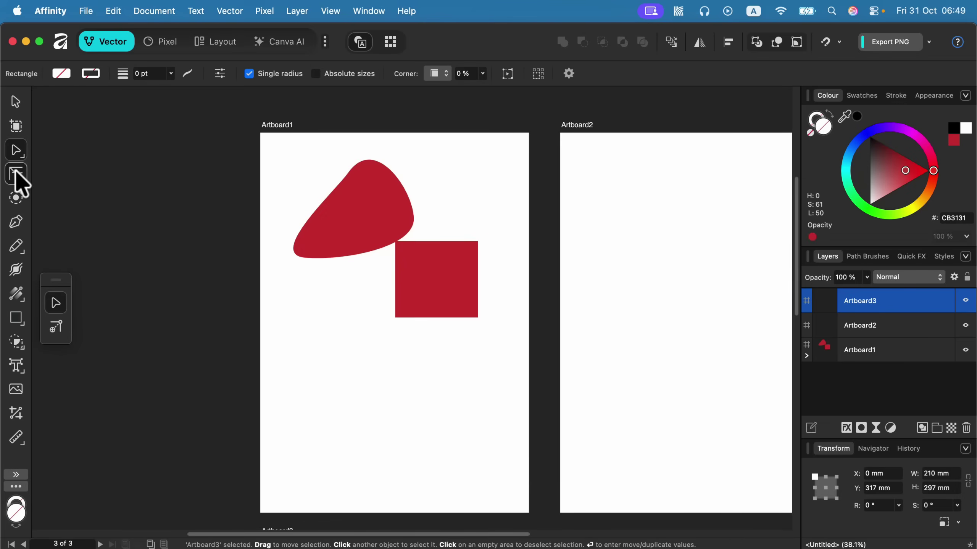
pyautogui.click(17, 176)
pyautogui.click(15, 200)
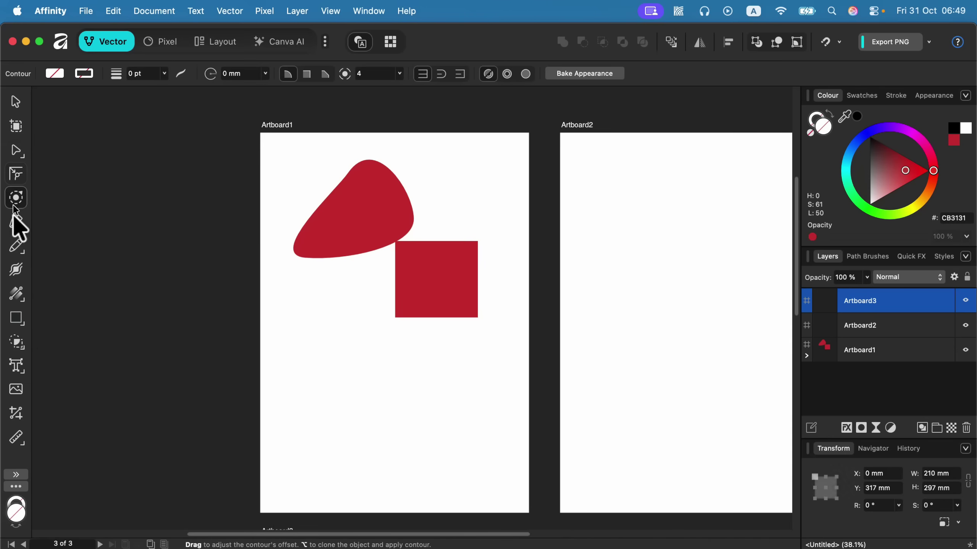
pyautogui.click(16, 223)
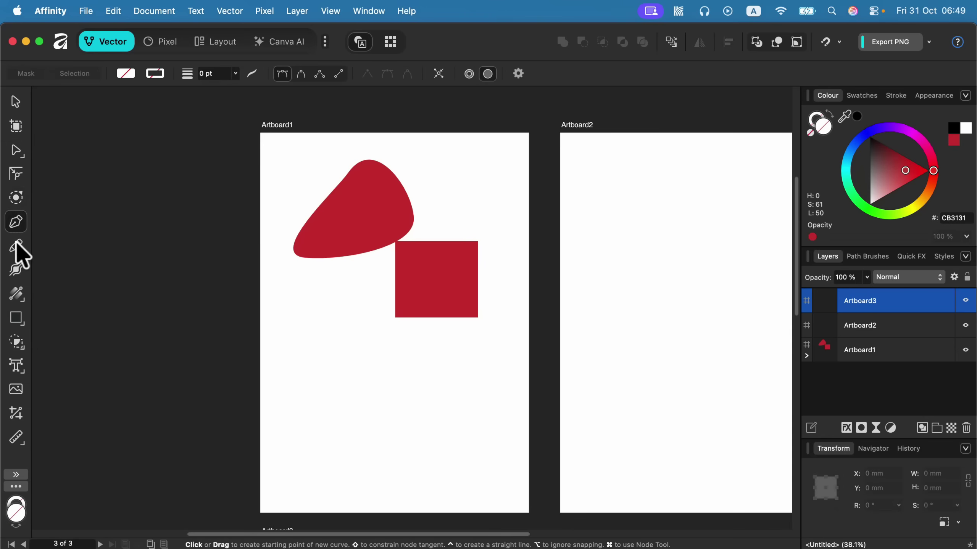
pyautogui.click(15, 270)
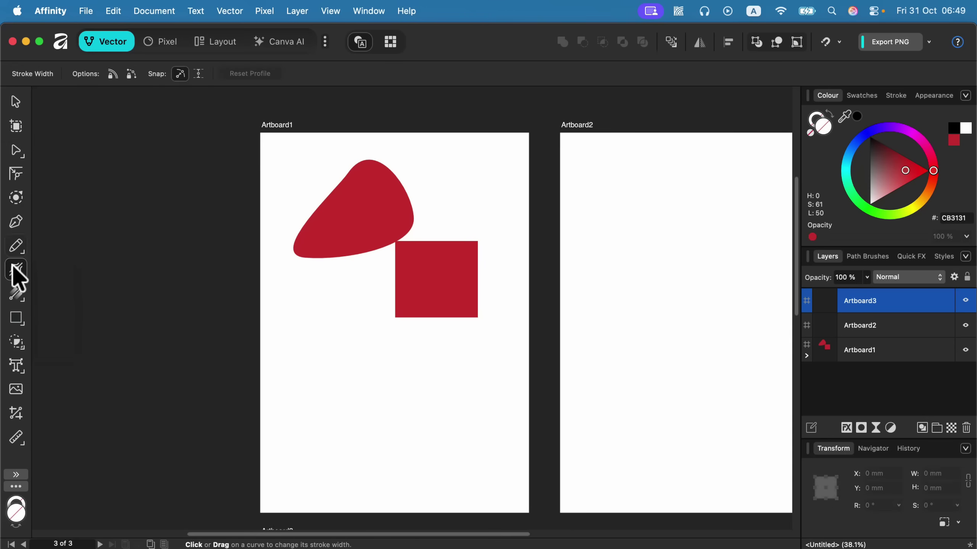
pyautogui.click(19, 301)
pyautogui.click(18, 319)
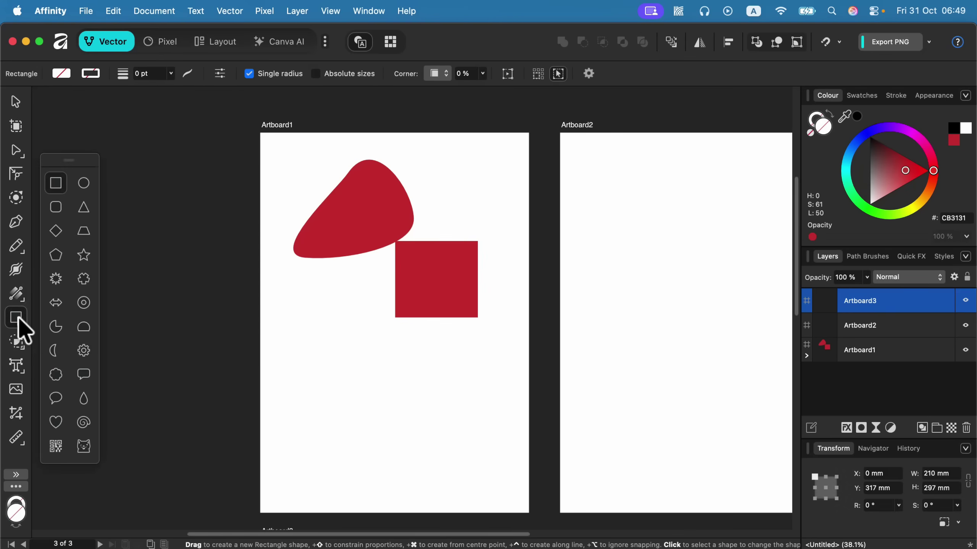
pyautogui.click(12, 349)
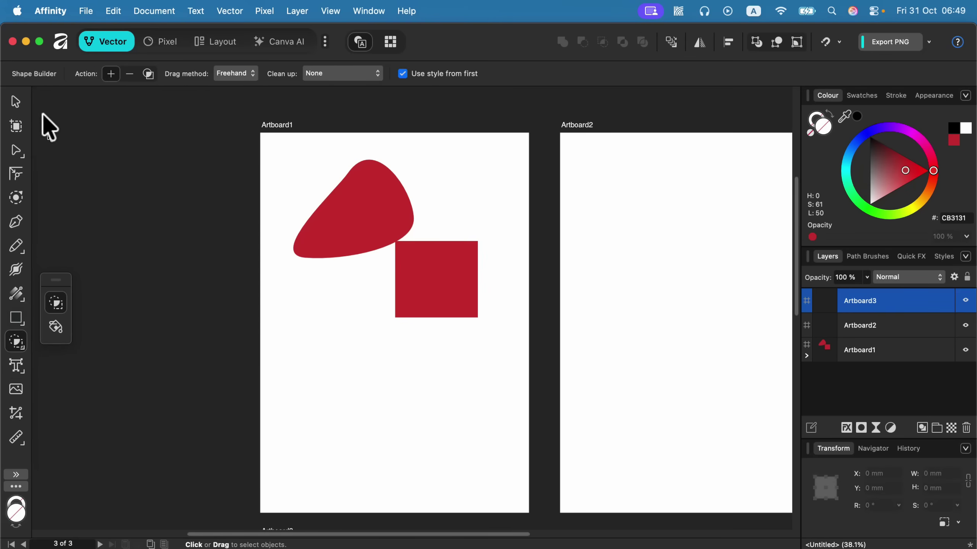
# Step: Move the red rectangle up and left so it overlaps the curve, view both shapes in Shape Builder, and clear the selection
pyautogui.click(16, 101)
pyautogui.moveTo(445, 270); pyautogui.dragTo(414, 236)
pyautogui.moveTo(285, 148); pyautogui.dragTo(496, 335)
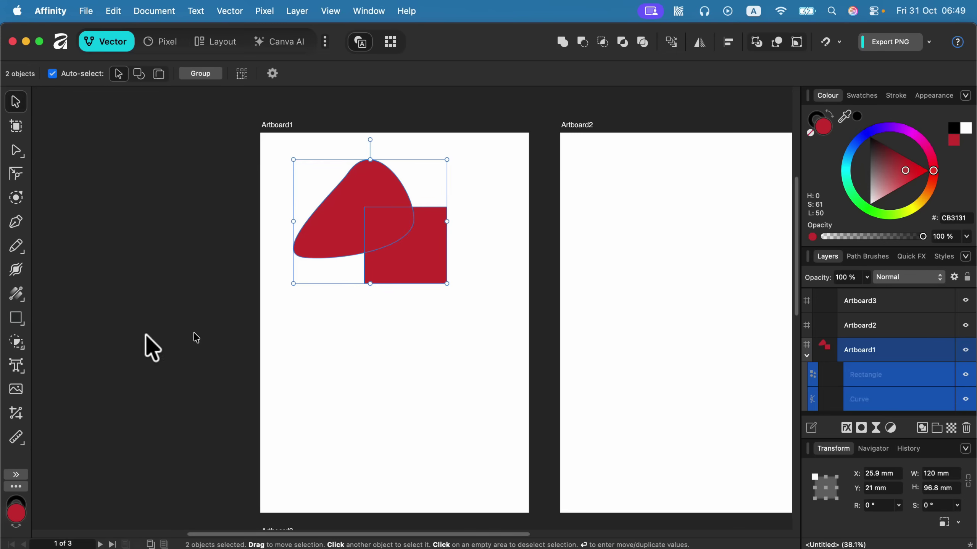
pyautogui.click(19, 341)
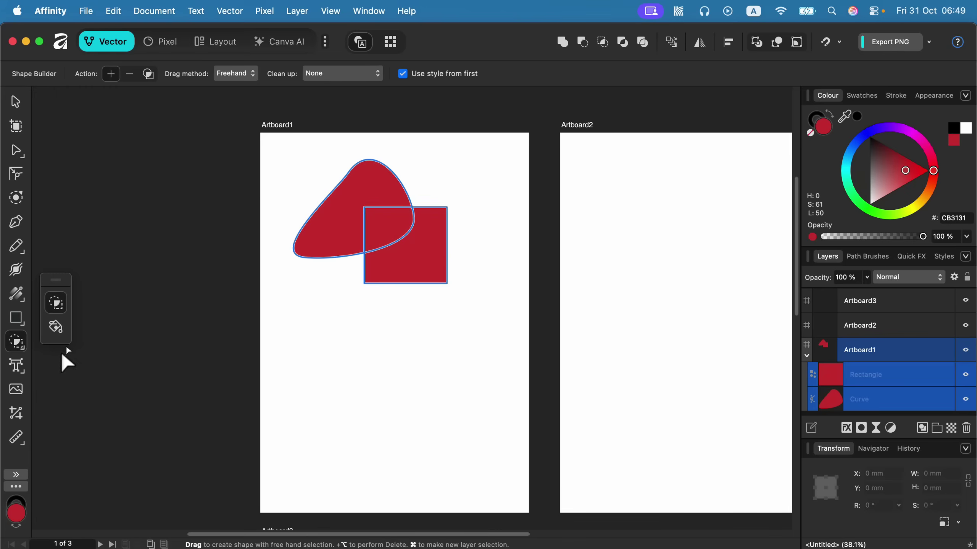
pyautogui.click(16, 102)
pyautogui.click(335, 361)
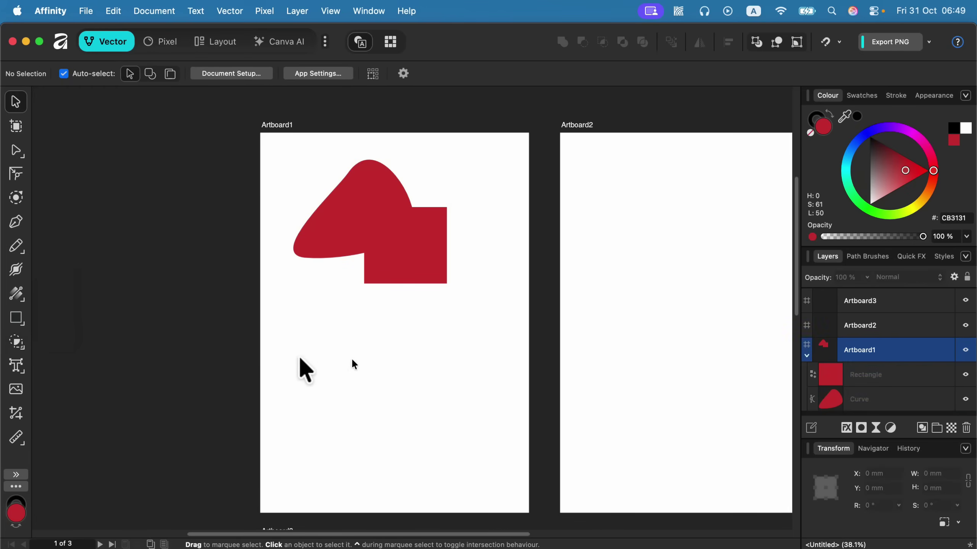
# Step: Examine the text, Vector Crop and measuring tools, and return to the Move Tool
pyautogui.click(16, 366)
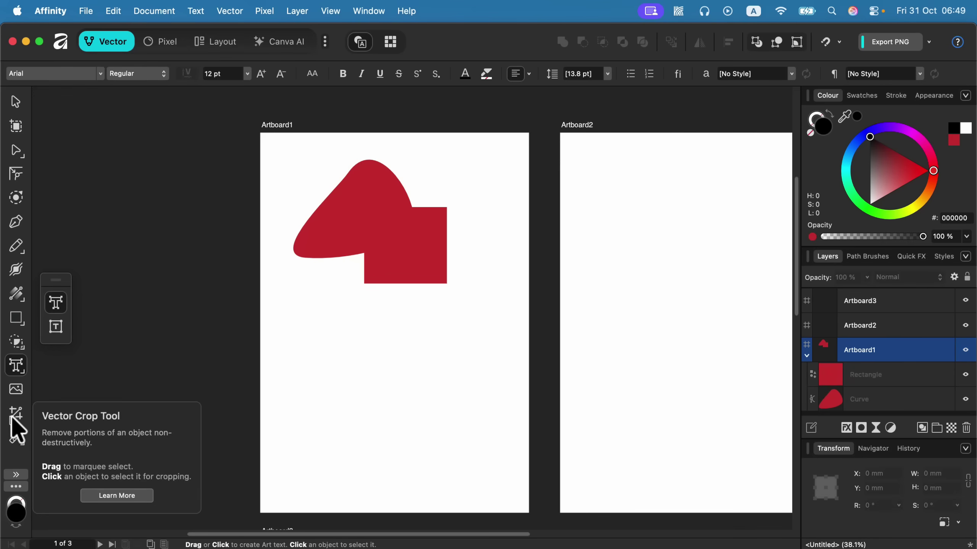
pyautogui.moveTo(23, 452)
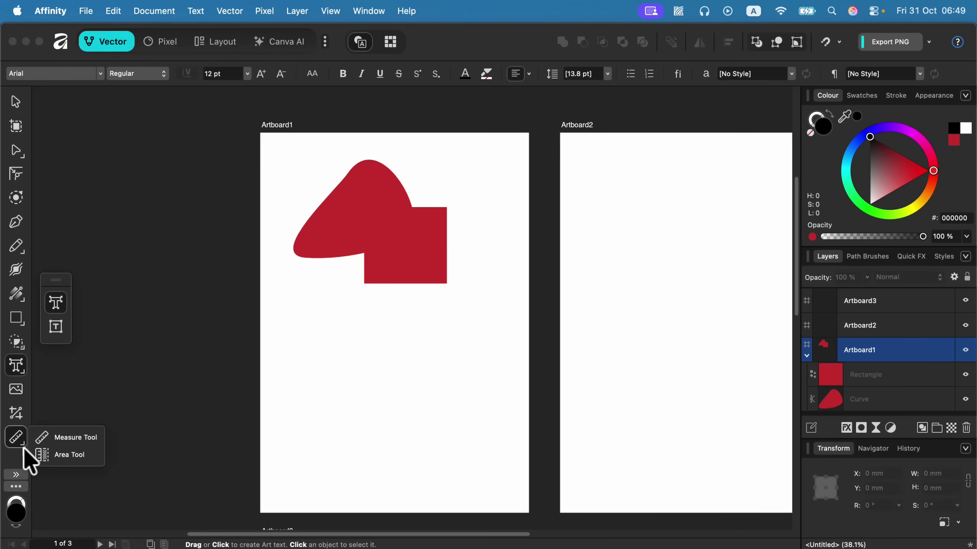
pyautogui.click(18, 474)
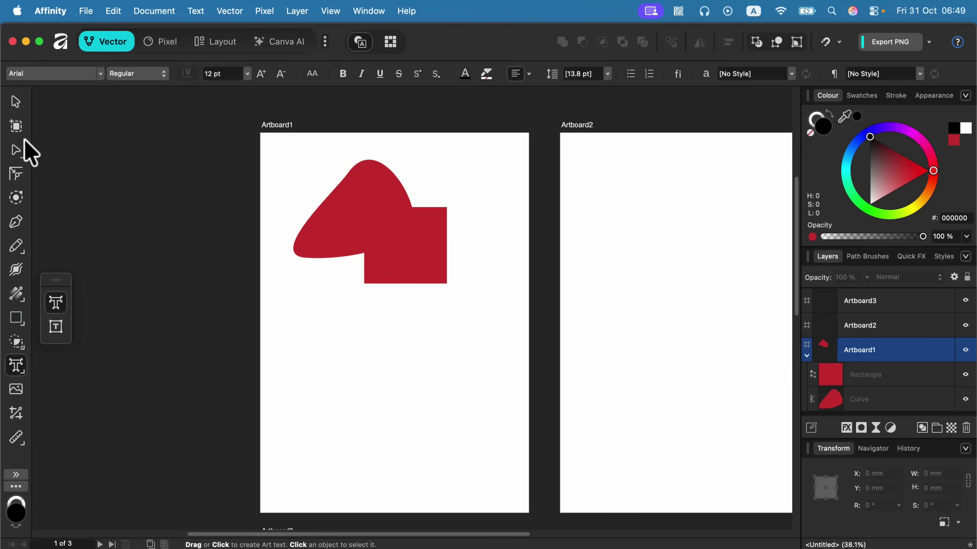
pyautogui.click(14, 102)
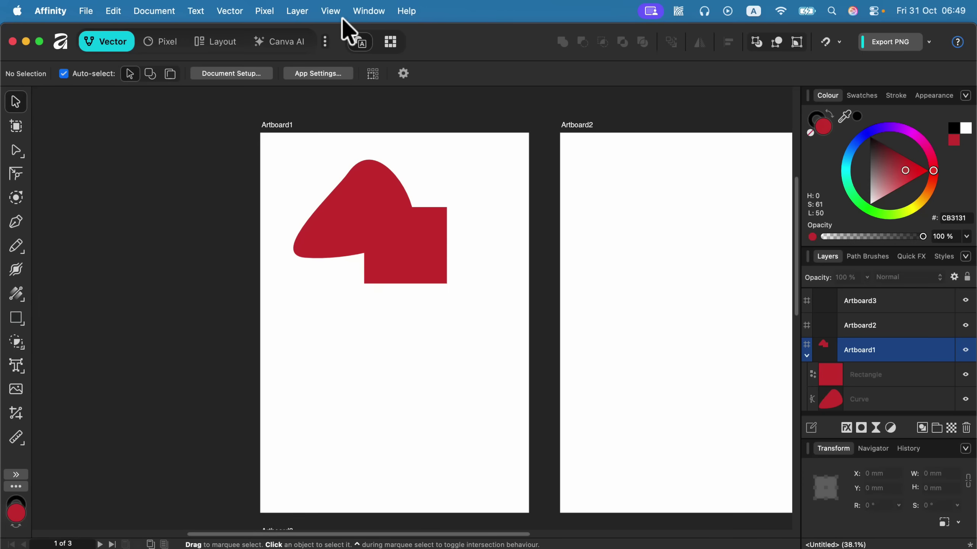
# Step: Review the items available for customising the toolbar, keeping the current layout
pyautogui.click(329, 12)
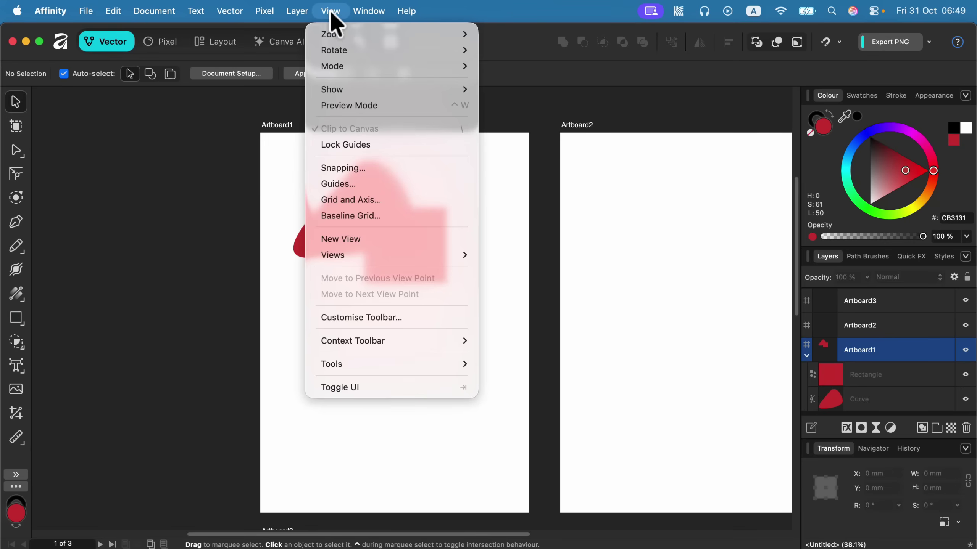
pyautogui.click(365, 318)
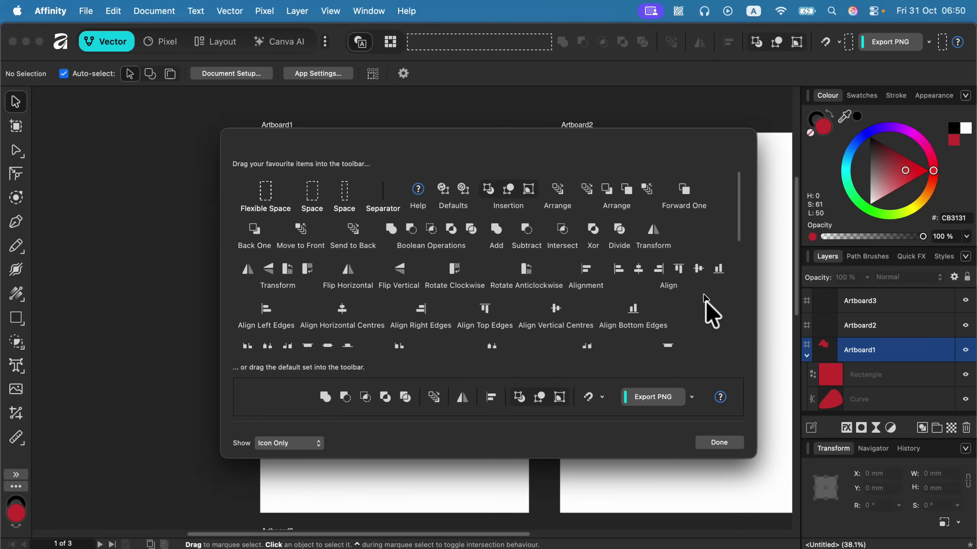
pyautogui.scroll(-10, 718, 329)
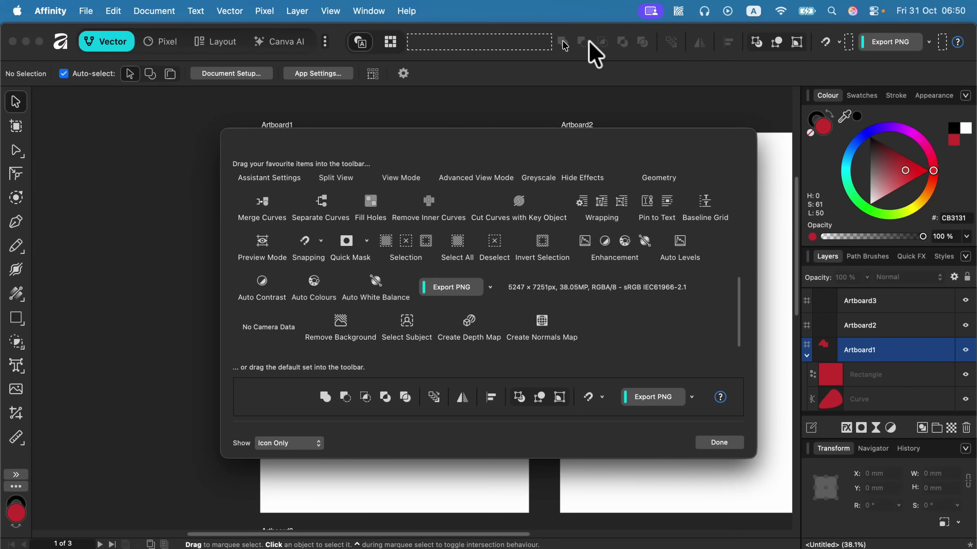
pyautogui.scroll(4, 538, 277)
pyautogui.scroll(3, 551, 317)
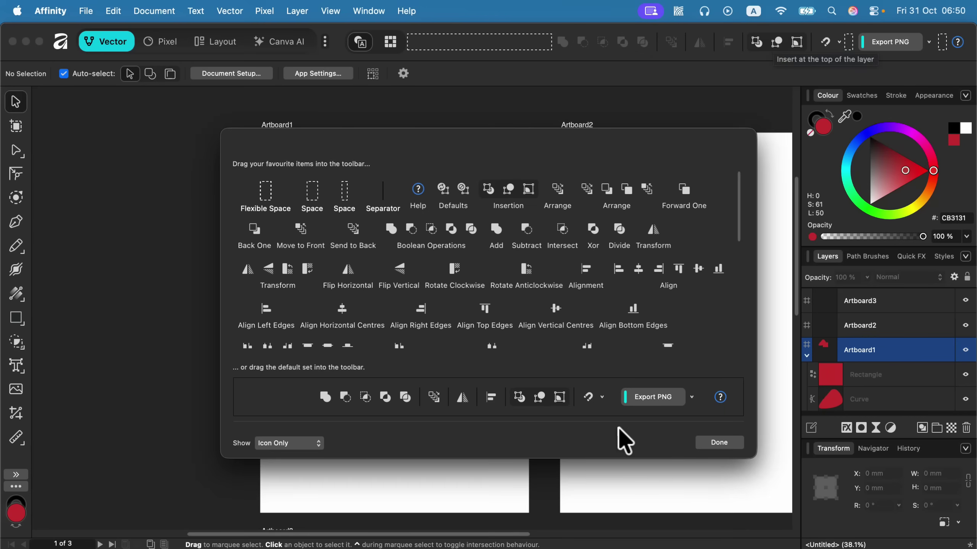
pyautogui.click(719, 444)
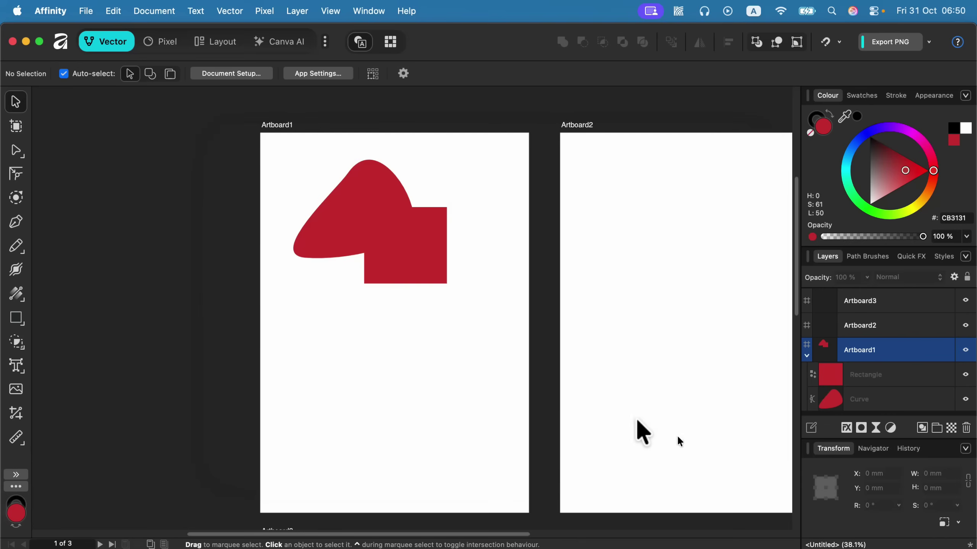
# Step: Customise the tool list to use 2 columns and look over the General and Vector tools that can be added
pyautogui.click(330, 11)
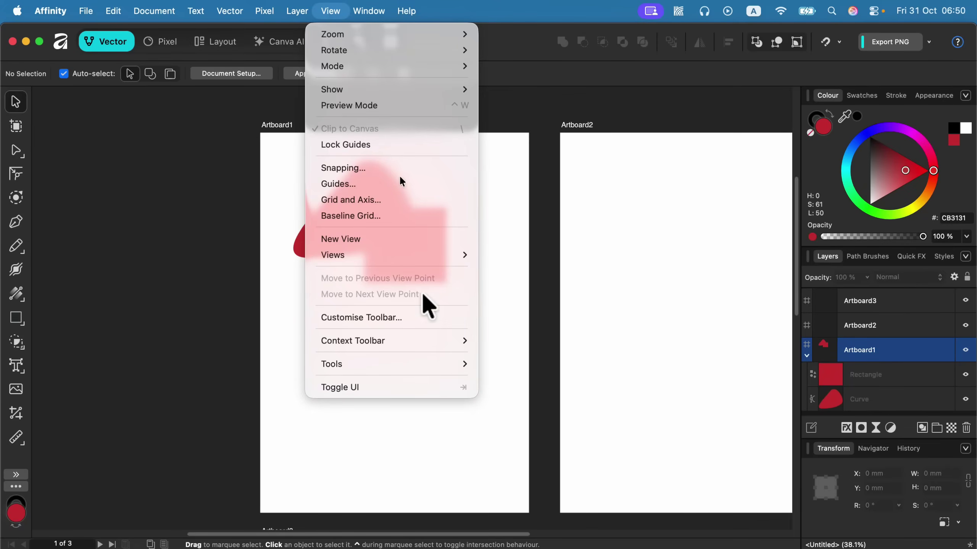
pyautogui.moveTo(425, 368)
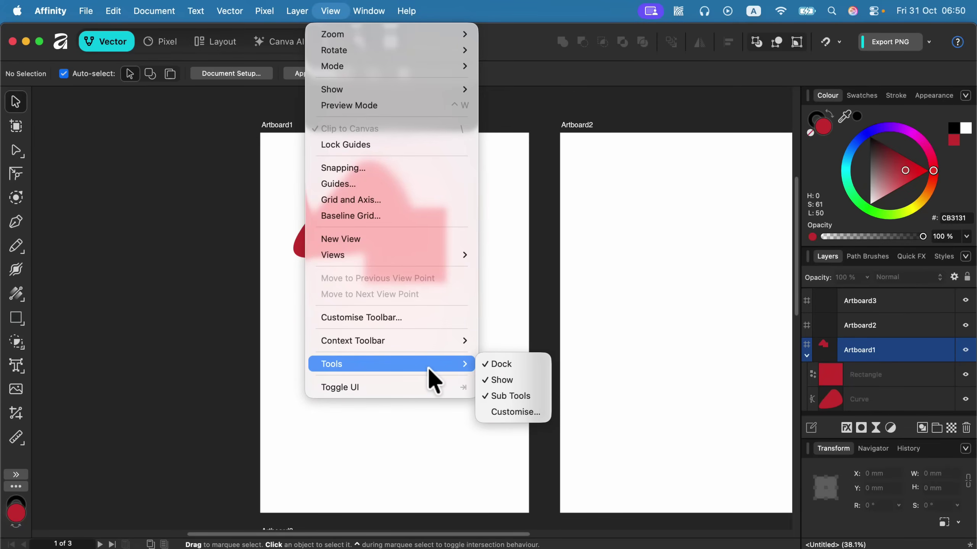
pyautogui.click(509, 413)
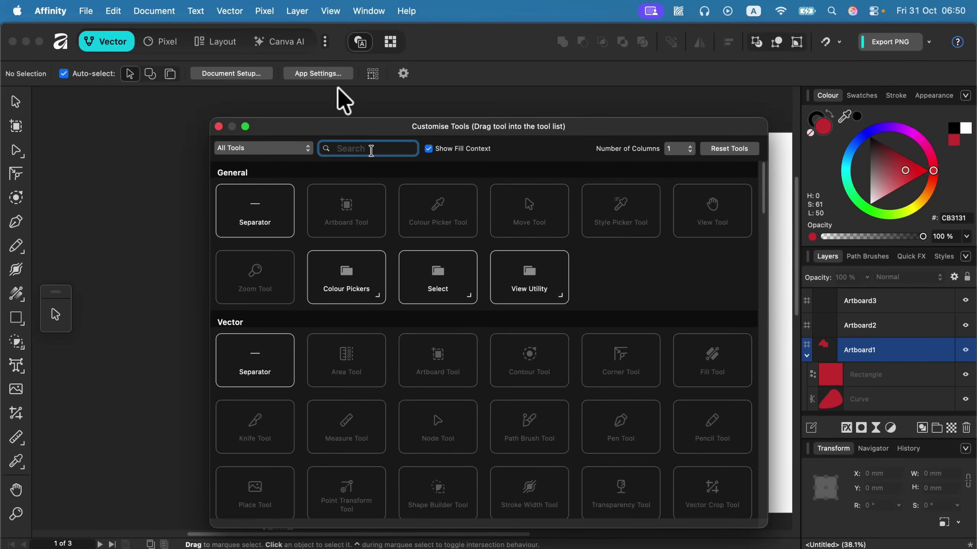
pyautogui.moveTo(352, 129); pyautogui.dragTo(287, 82)
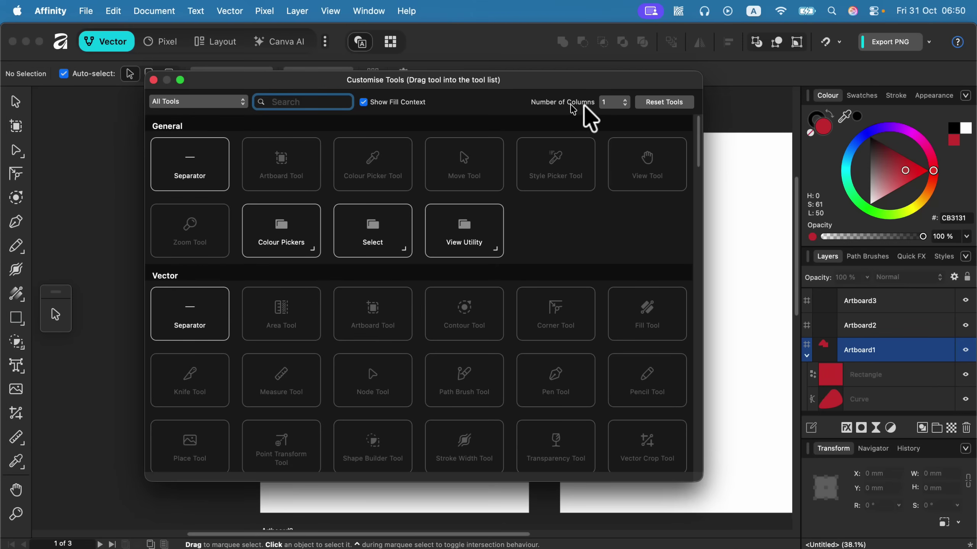
pyautogui.click(616, 103)
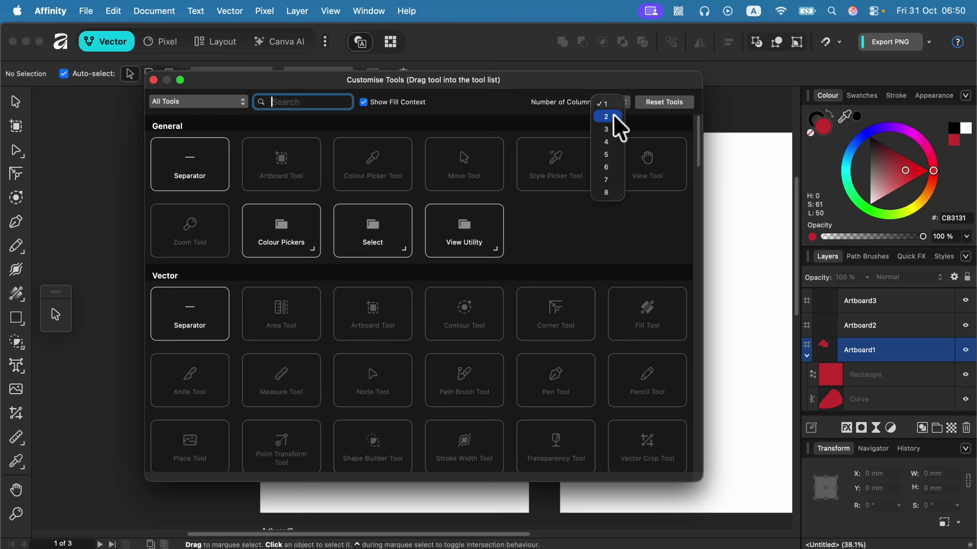
pyautogui.click(608, 117)
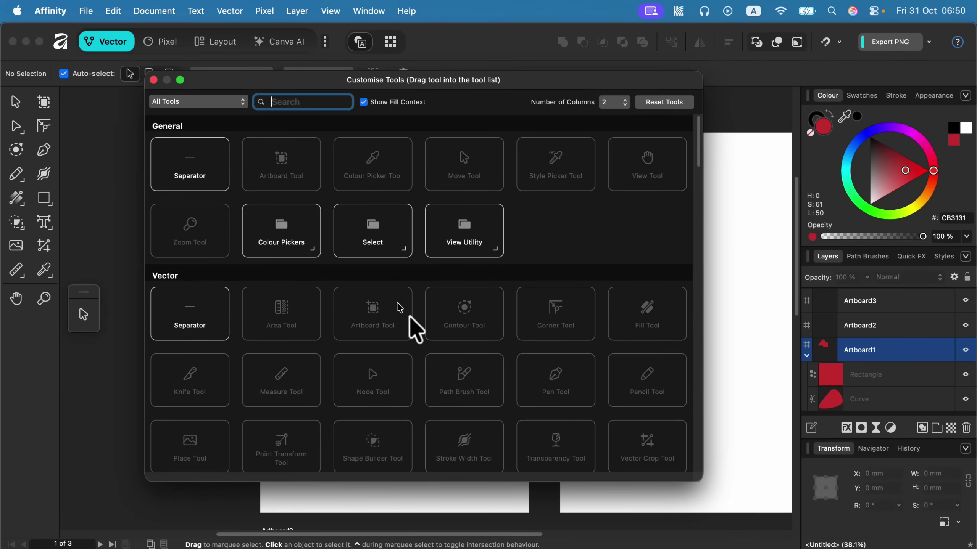
pyautogui.scroll(-3, 419, 342)
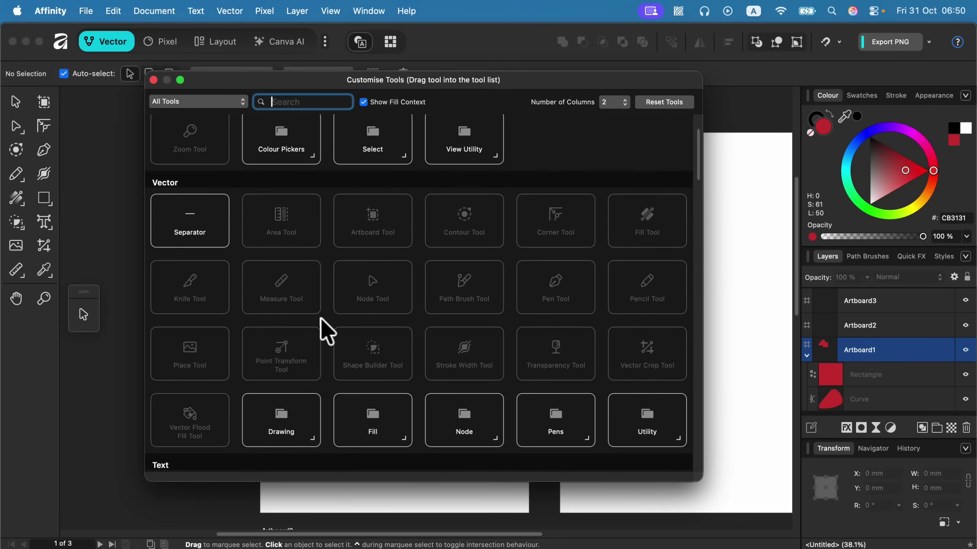
pyautogui.scroll(-3, 323, 333)
pyautogui.click(153, 79)
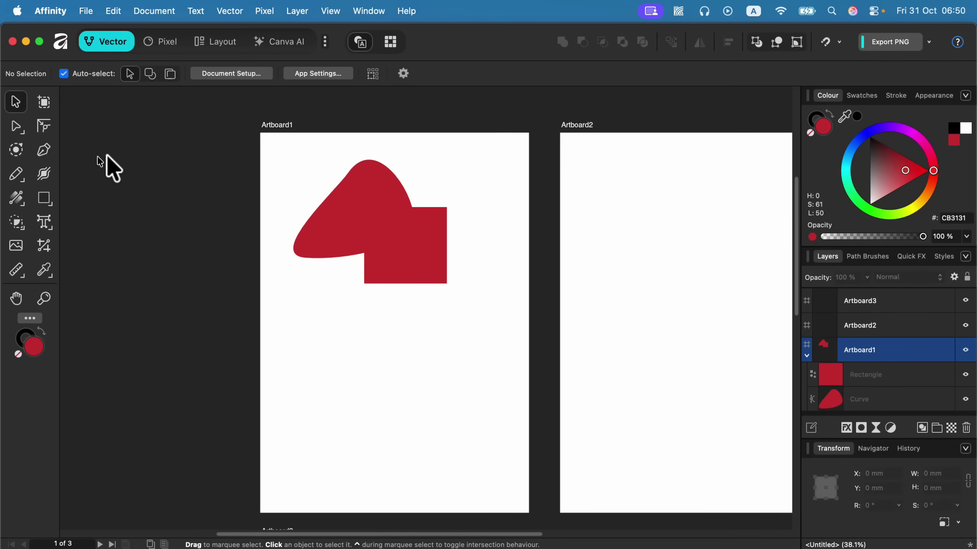
# Step: Review the Swatches, Stroke, Appearance and Colour settings, and look at the Navigator before returning to Transform
pyautogui.click(864, 96)
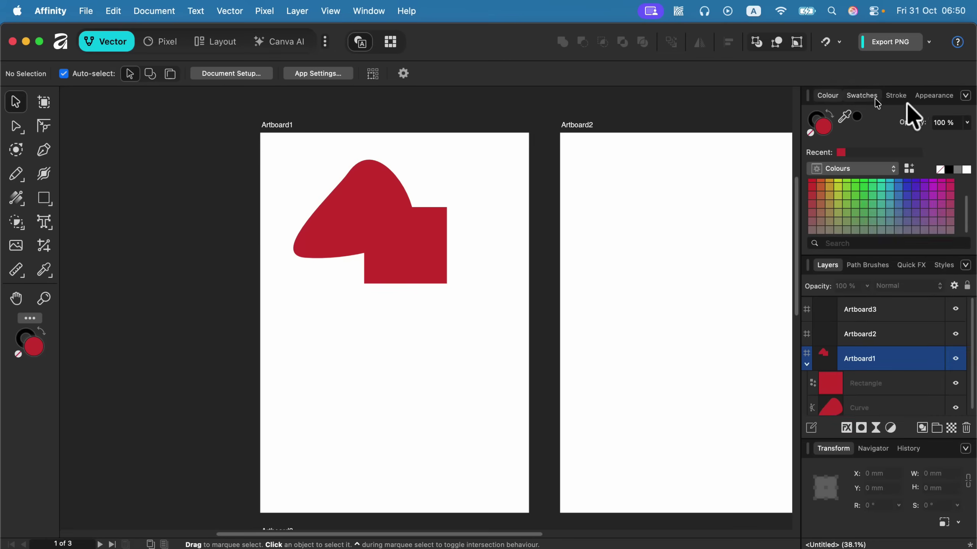
pyautogui.click(899, 96)
pyautogui.click(938, 96)
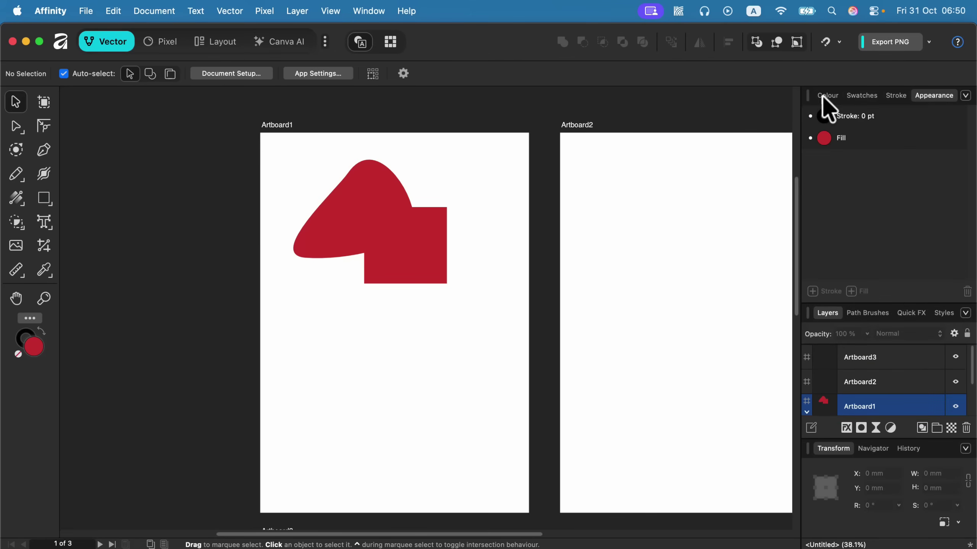
pyautogui.click(823, 96)
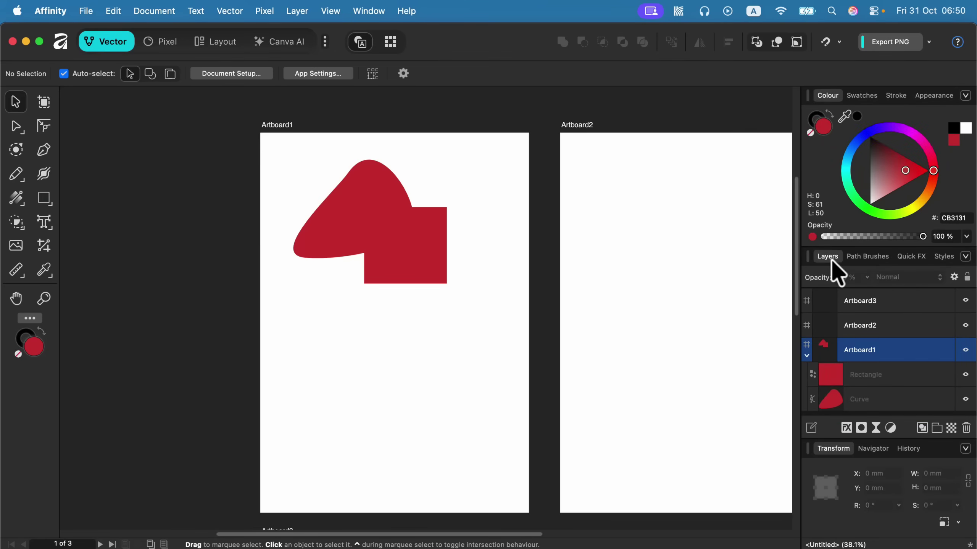
pyautogui.click(870, 449)
pyautogui.click(834, 401)
# Step: Switch to the Pixel studio to examine its tools, briefly selecting the red rectangle
pyautogui.click(156, 43)
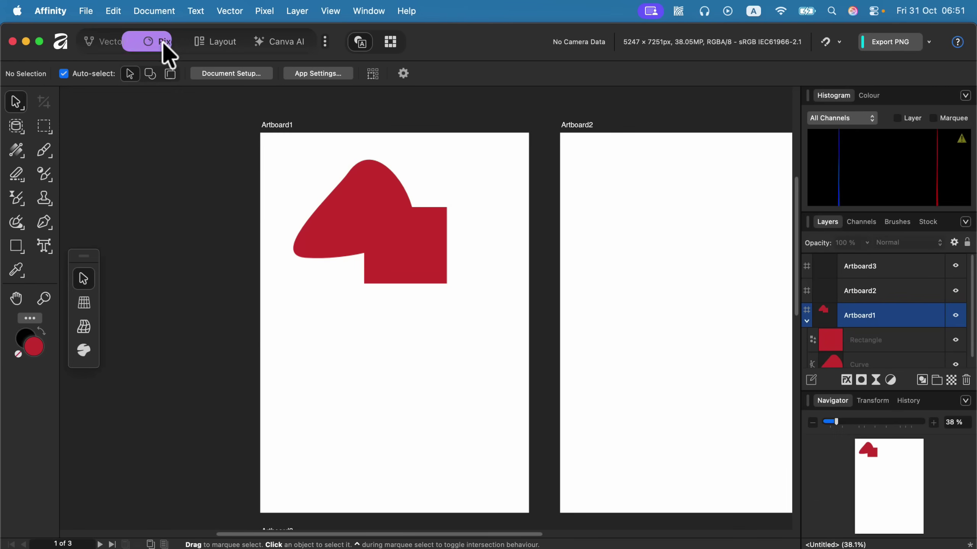
pyautogui.click(396, 242)
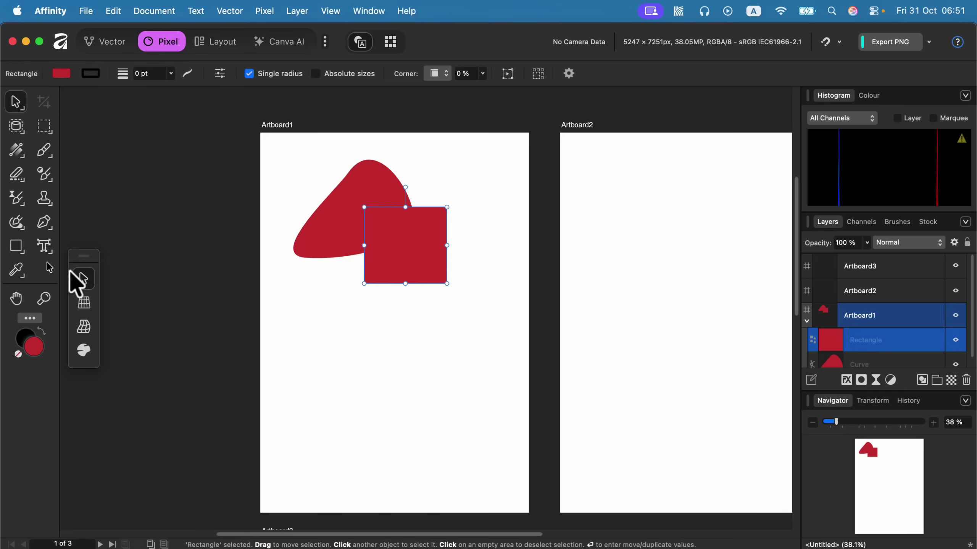
pyautogui.click(381, 368)
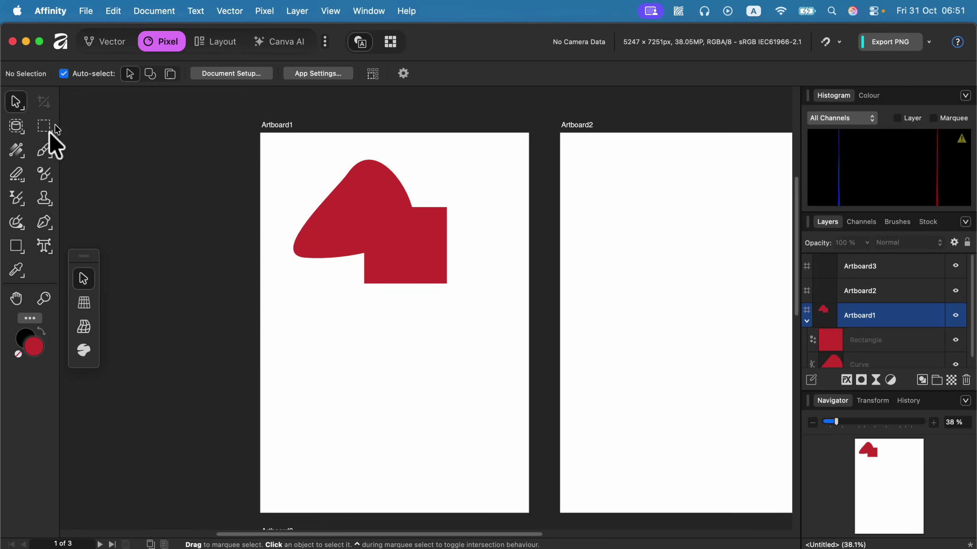
# Step: View the artboard list in the Layout studio, highlight Artboard3 there, and switch to the Canva AI studio
pyautogui.click(223, 45)
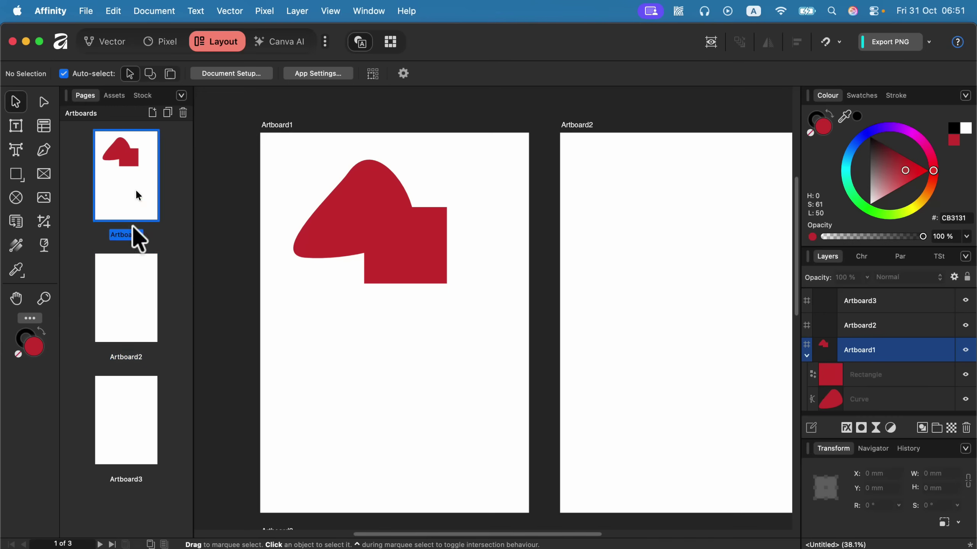
pyautogui.click(115, 411)
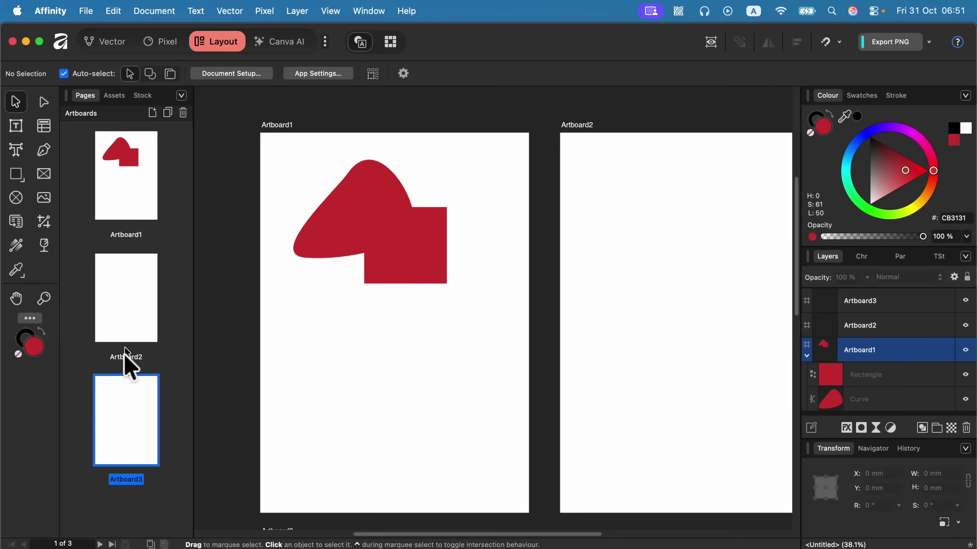
pyautogui.click(290, 47)
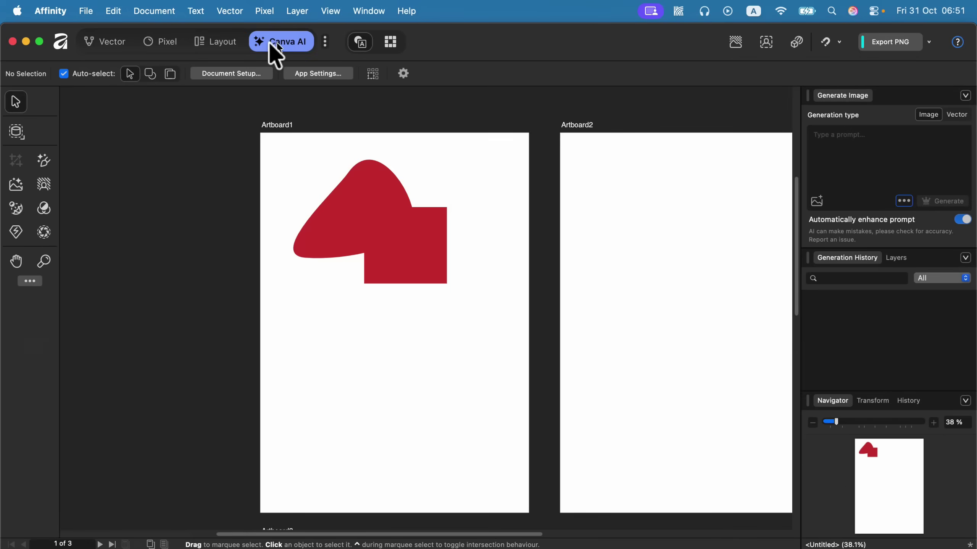
# Step: Try a Canva AI tool to view the Canva plan upgrade offer, and close the offer
pyautogui.click(44, 162)
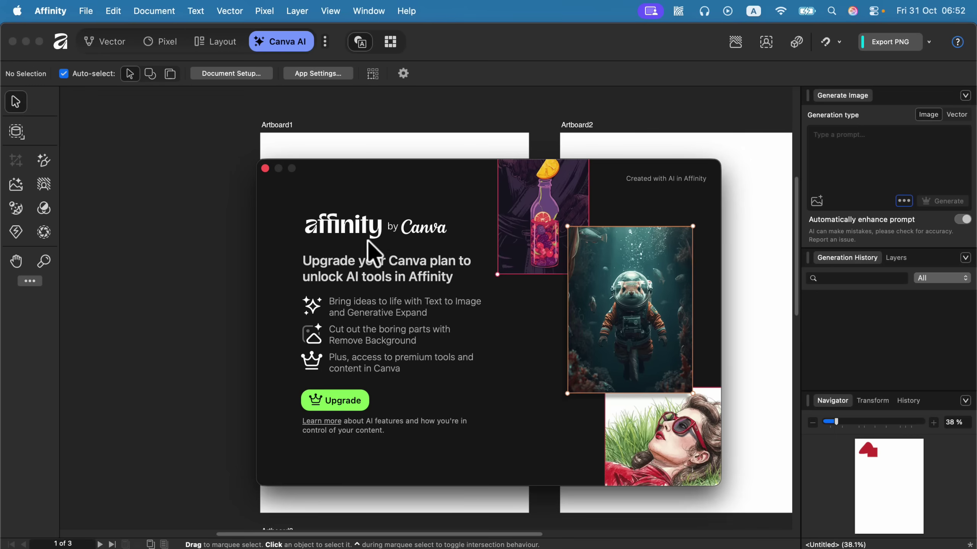
pyautogui.click(265, 169)
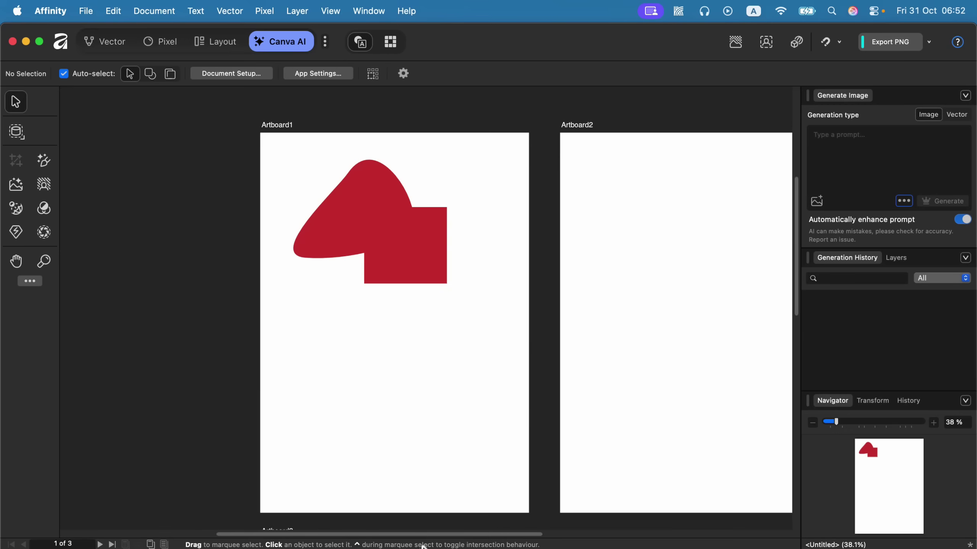
pyautogui.moveTo(434, 535); pyautogui.dragTo(486, 540)
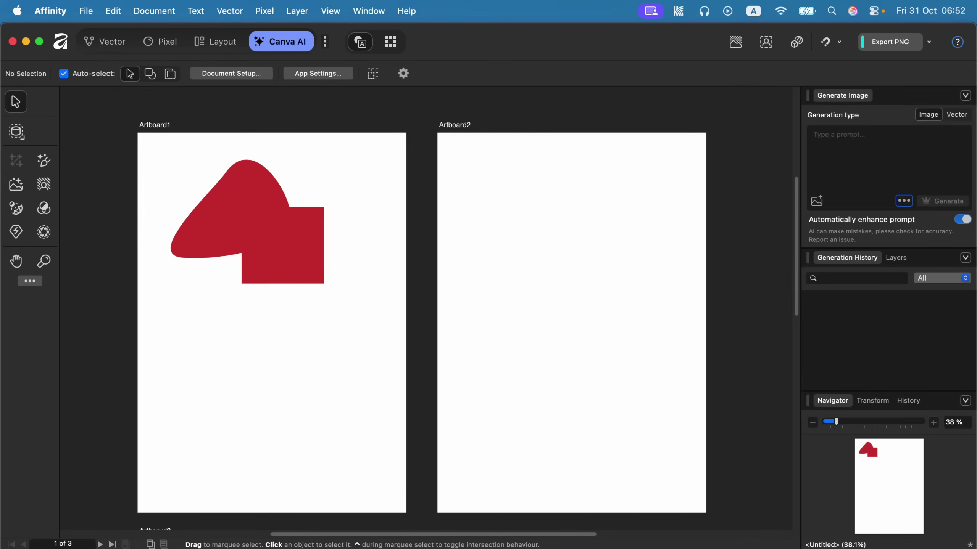
# Step: Switch to Affinity Designer 2 to compare its interface with the new Affinity, and minimise its window
pyautogui.press('F4')
pyautogui.click(403, 314)
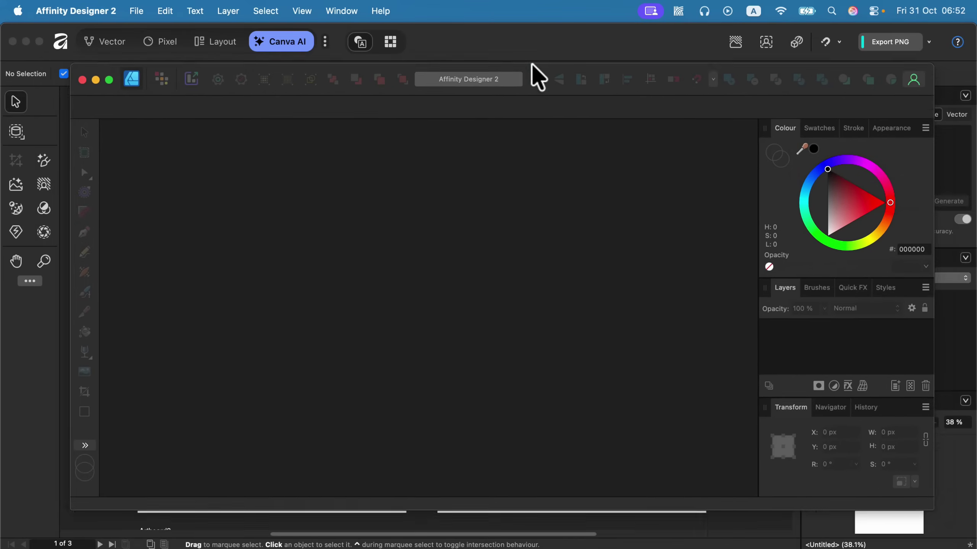
pyautogui.moveTo(522, 67)
pyautogui.mouseDown()
pyautogui.moveTo(520, 81)
pyautogui.moveTo(537, 60)
pyautogui.mouseUp()
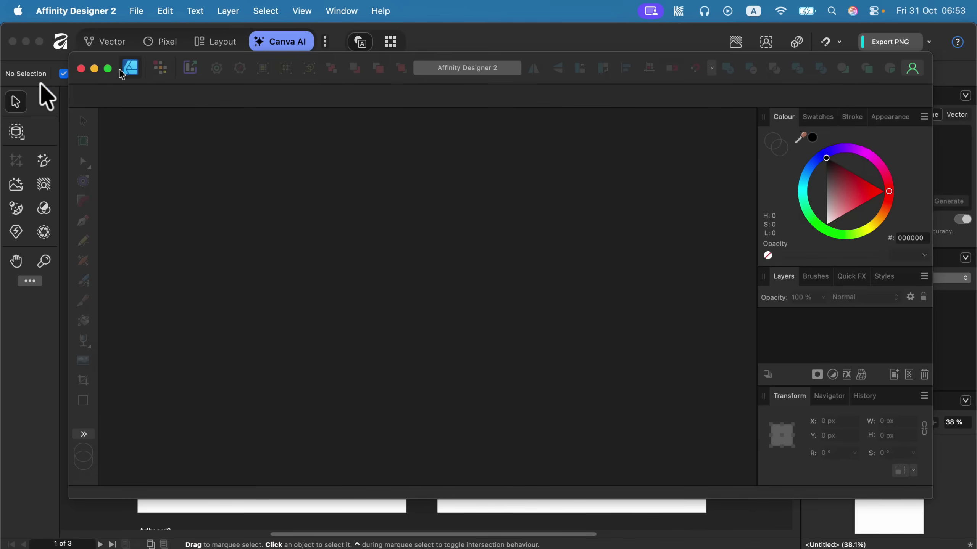
pyautogui.click(95, 69)
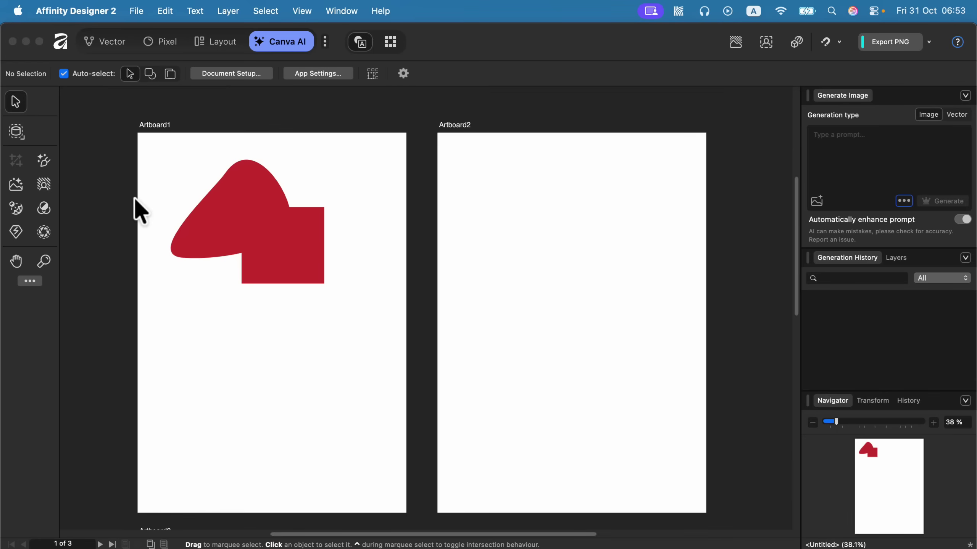
# Step: Cycle through the Vector, Pixel and Layout studios to compare their layouts, finishing in the Canva AI studio
pyautogui.click(124, 42)
pyautogui.click(162, 46)
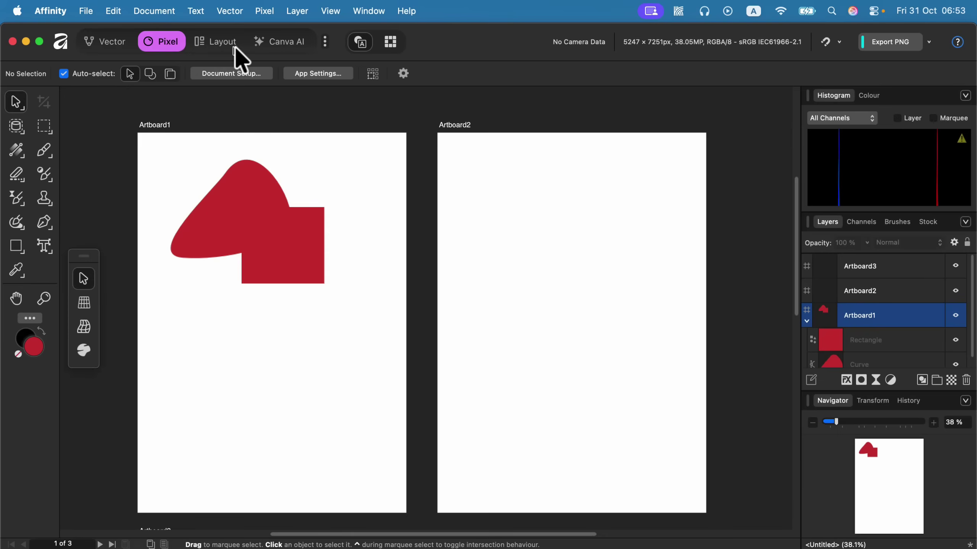
pyautogui.click(234, 45)
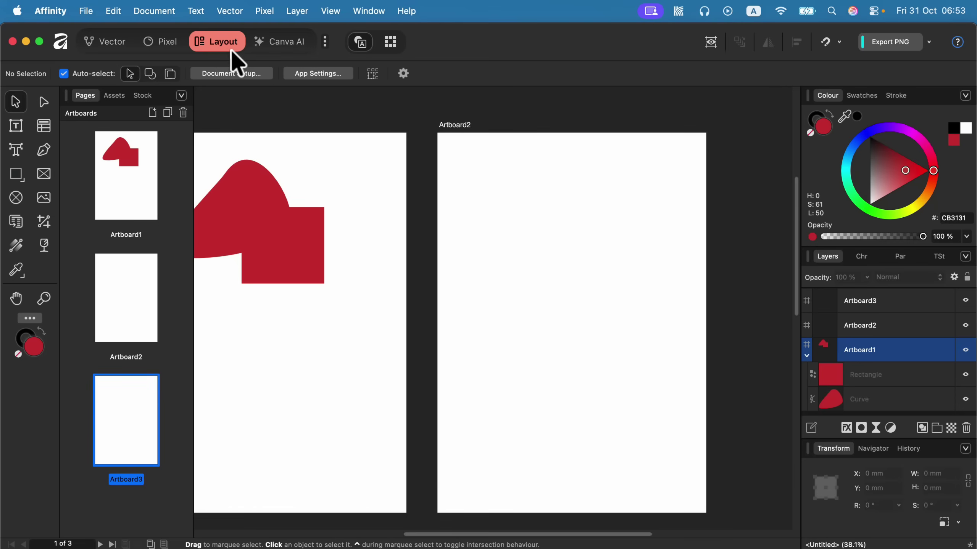
pyautogui.click(110, 42)
pyautogui.click(168, 43)
pyautogui.click(222, 46)
pyautogui.click(286, 46)
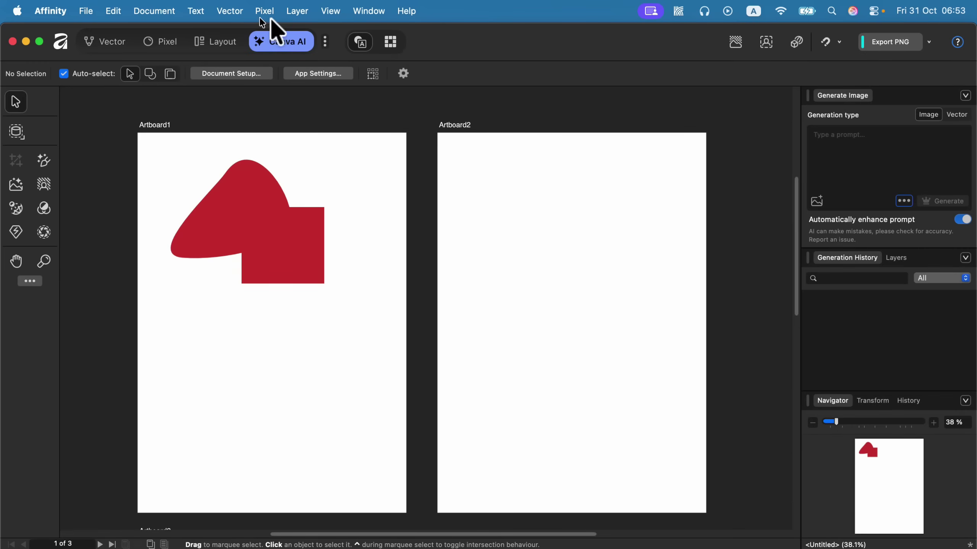
# Step: Look over the available studios, hide Pixel and Canva AI from the studio bar, and show Slice there
pyautogui.click(327, 42)
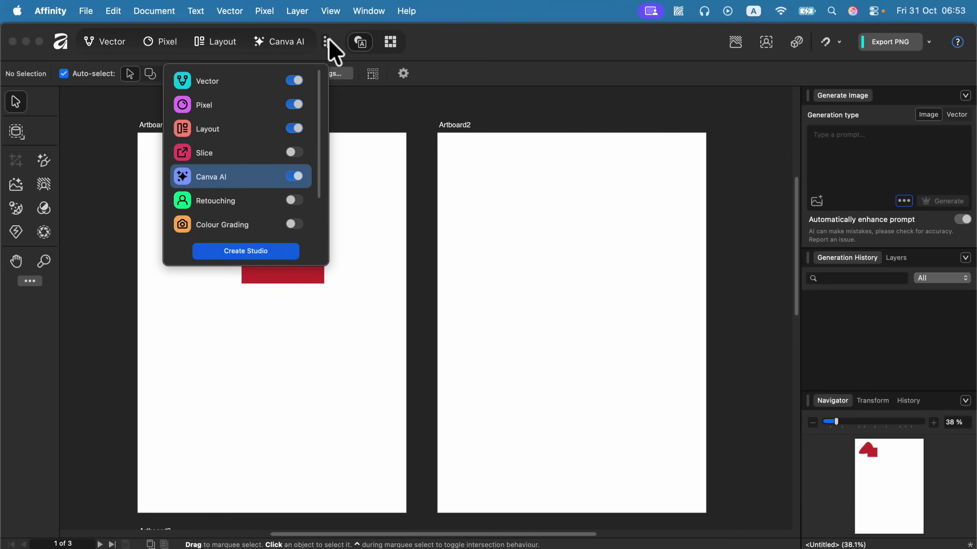
pyautogui.scroll(-2, 253, 208)
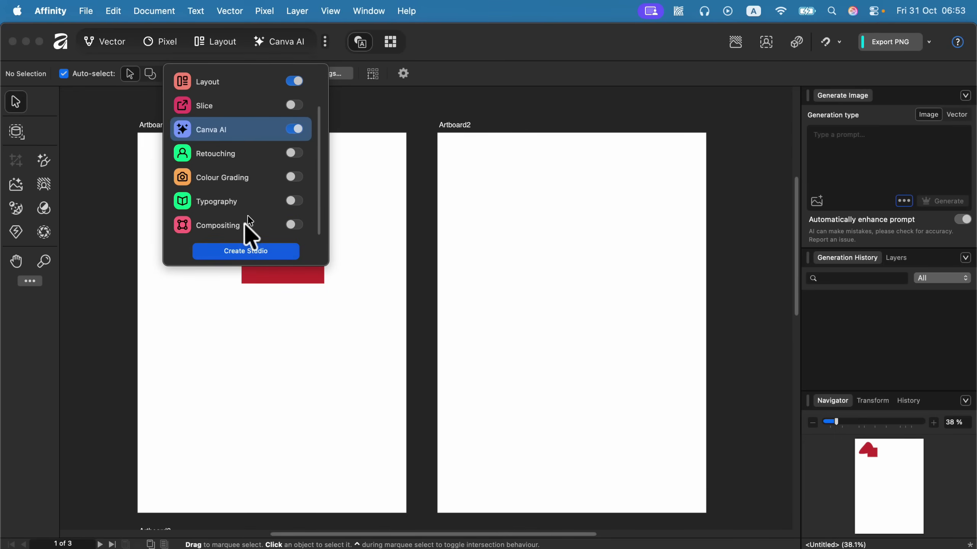
pyautogui.scroll(2, 203, 116)
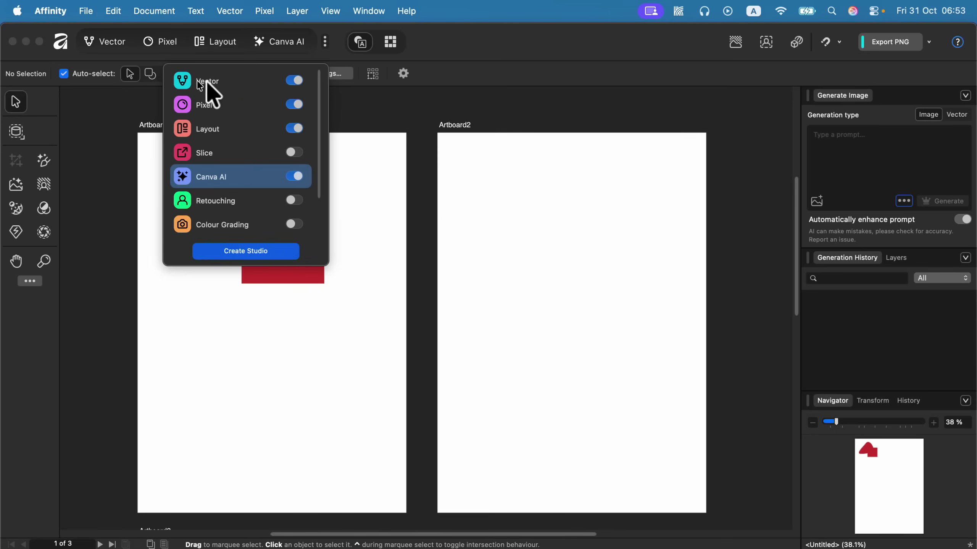
pyautogui.click(291, 106)
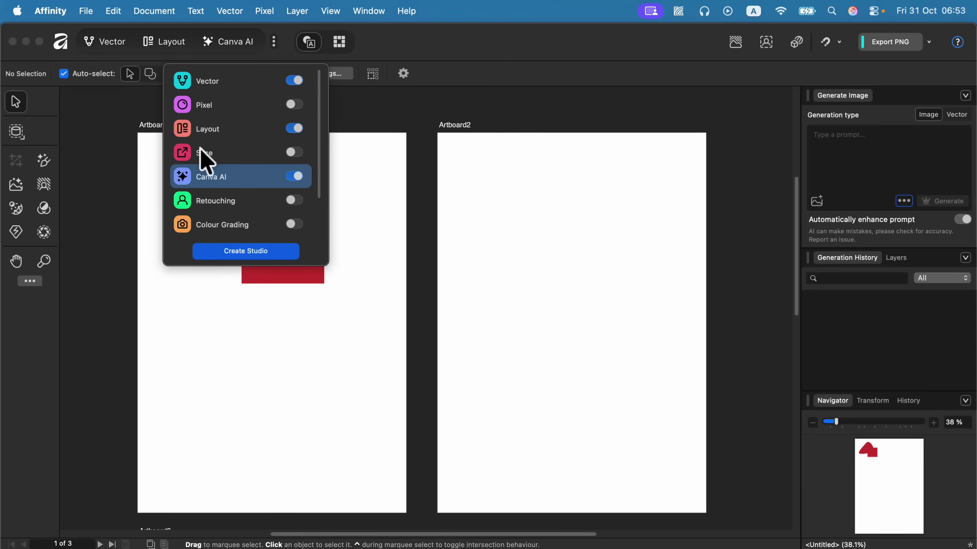
pyautogui.click(295, 152)
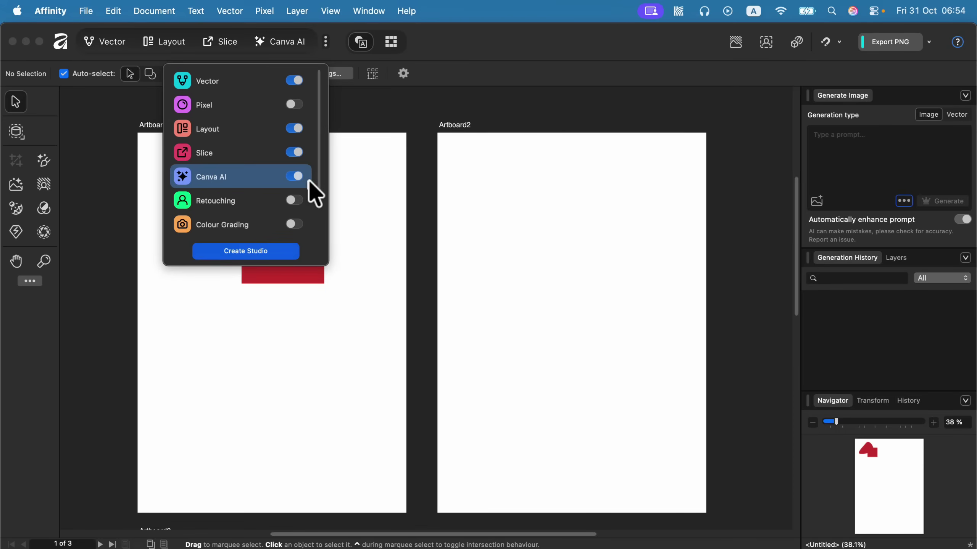
pyautogui.click(298, 176)
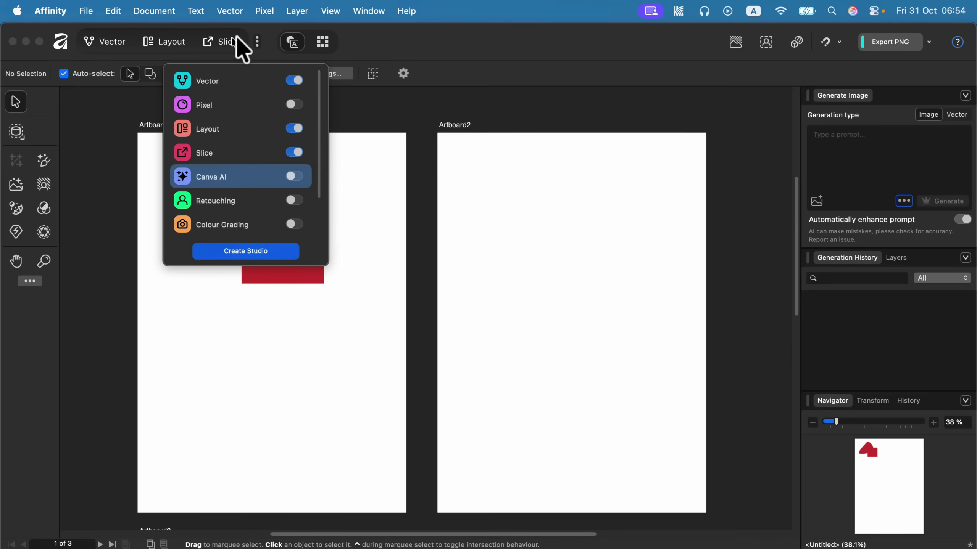
# Step: Show the Retouching, Colour Grading, Typography and Compositing studios in the studio bar, and hide all four again
pyautogui.click(299, 200)
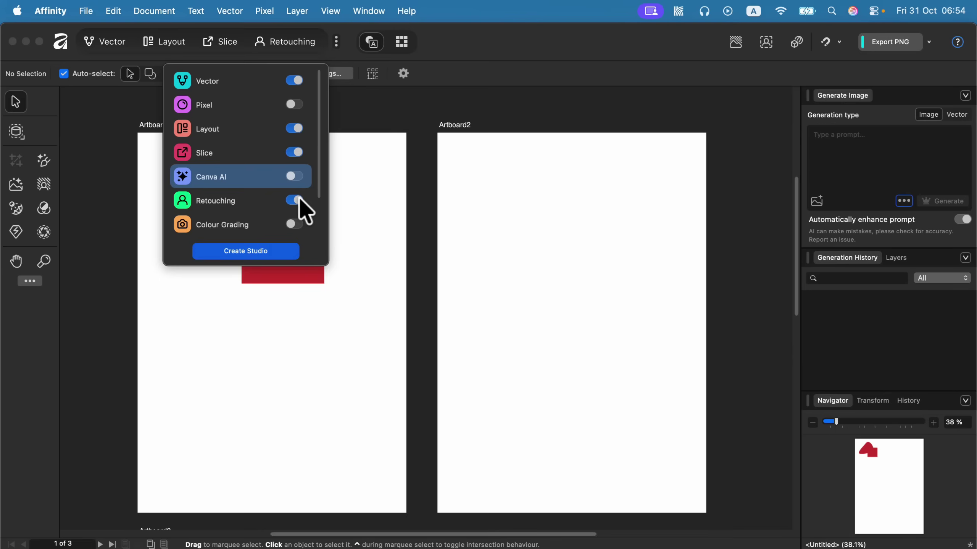
pyautogui.scroll(-3, 279, 219)
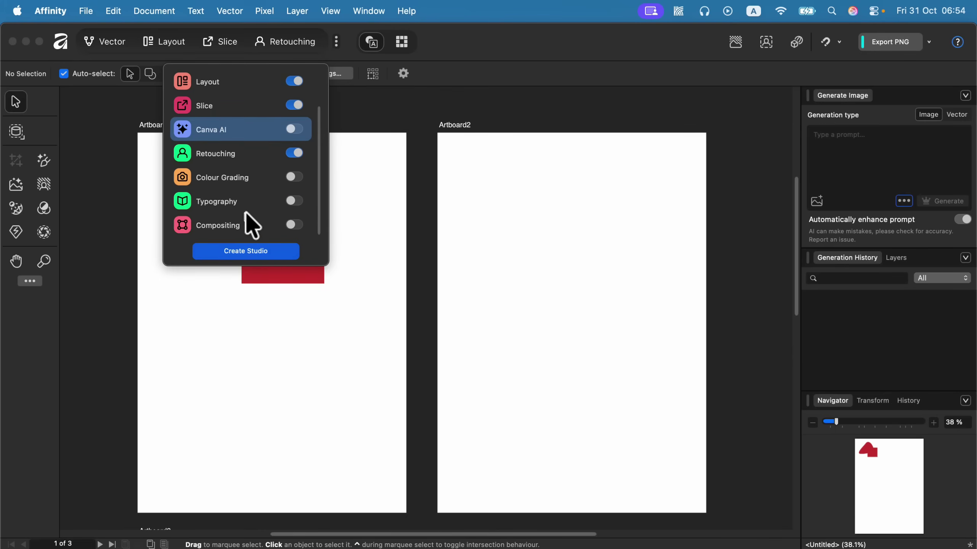
pyautogui.click(296, 177)
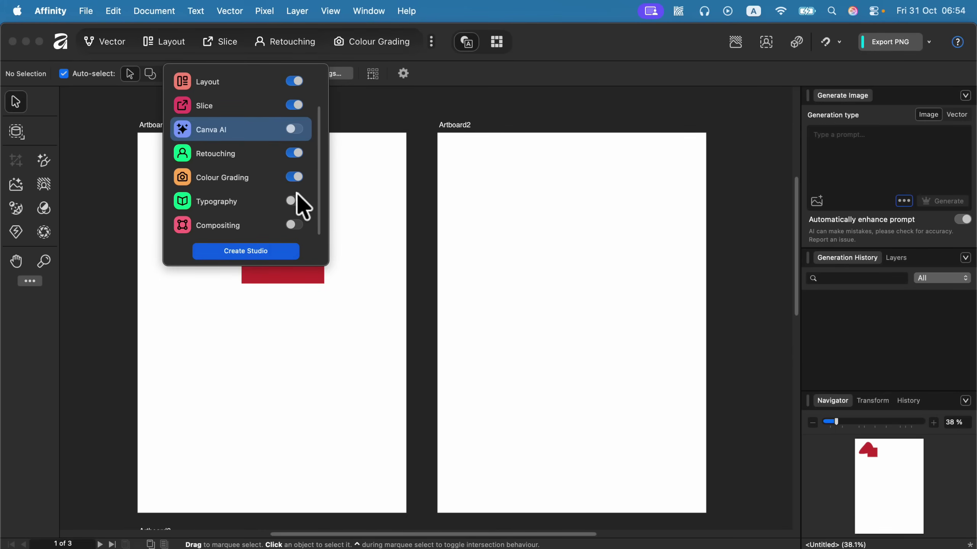
pyautogui.click(295, 201)
pyautogui.click(296, 225)
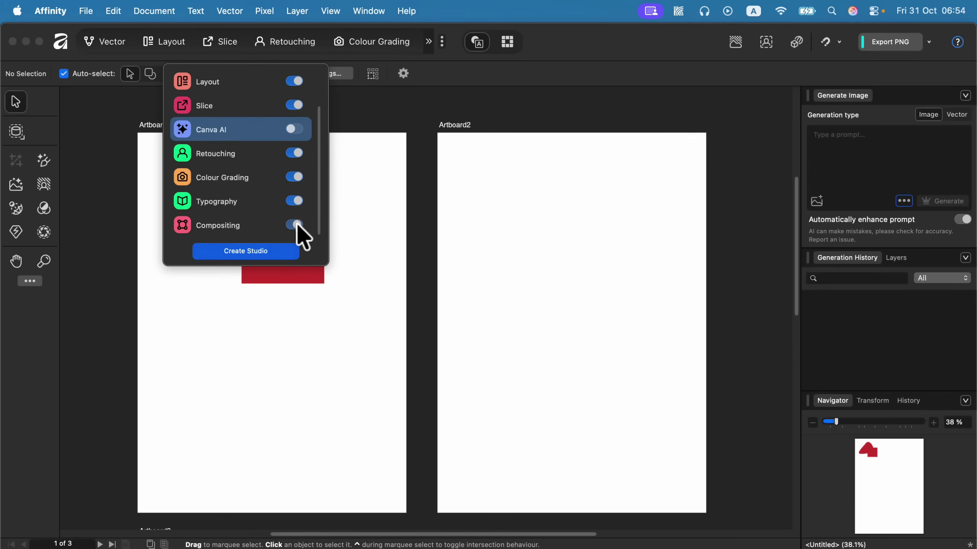
pyautogui.click(295, 225)
pyautogui.click(295, 200)
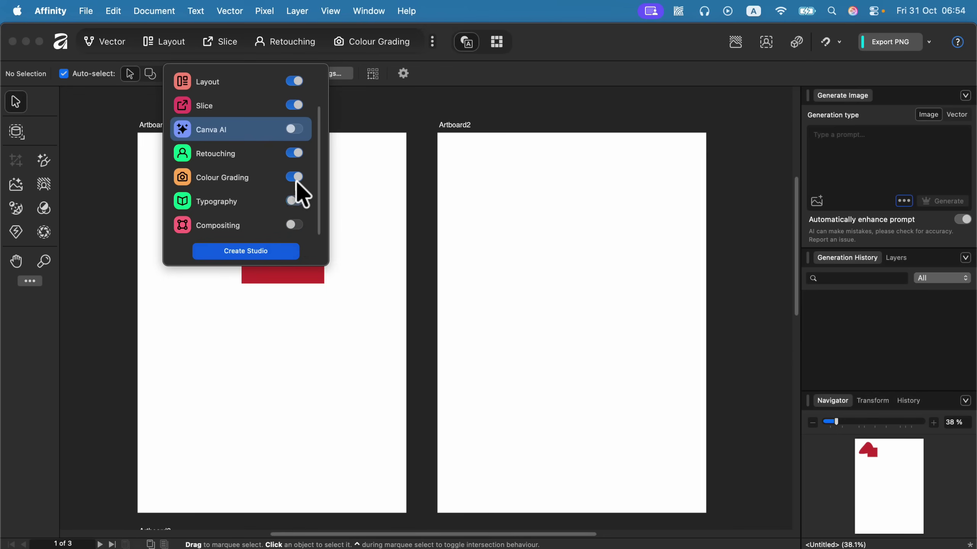
pyautogui.click(296, 175)
pyautogui.click(294, 153)
# Step: Hide the Slice and Layout studios to leave only Vector in the studio bar, and switch to the Vector studio
pyautogui.scroll(3, 275, 231)
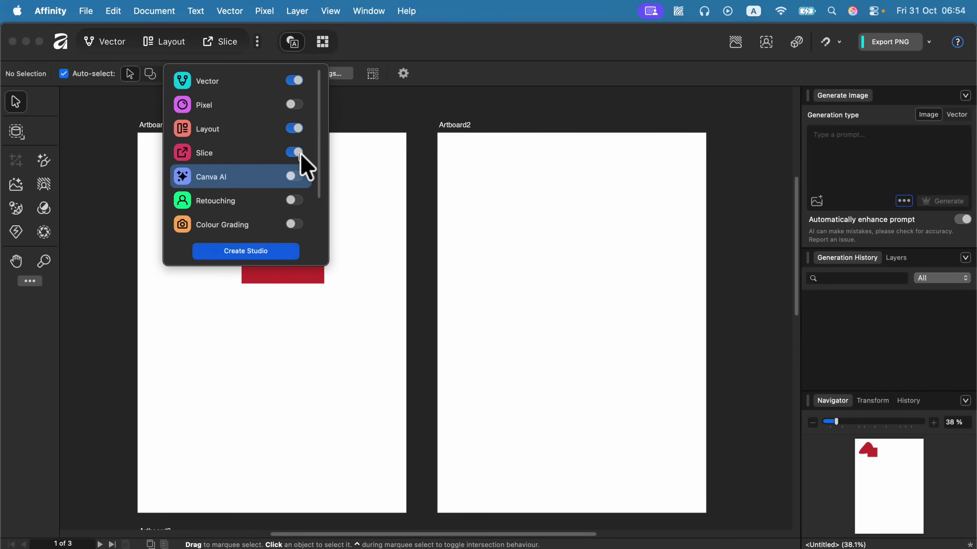
pyautogui.click(296, 152)
pyautogui.click(295, 128)
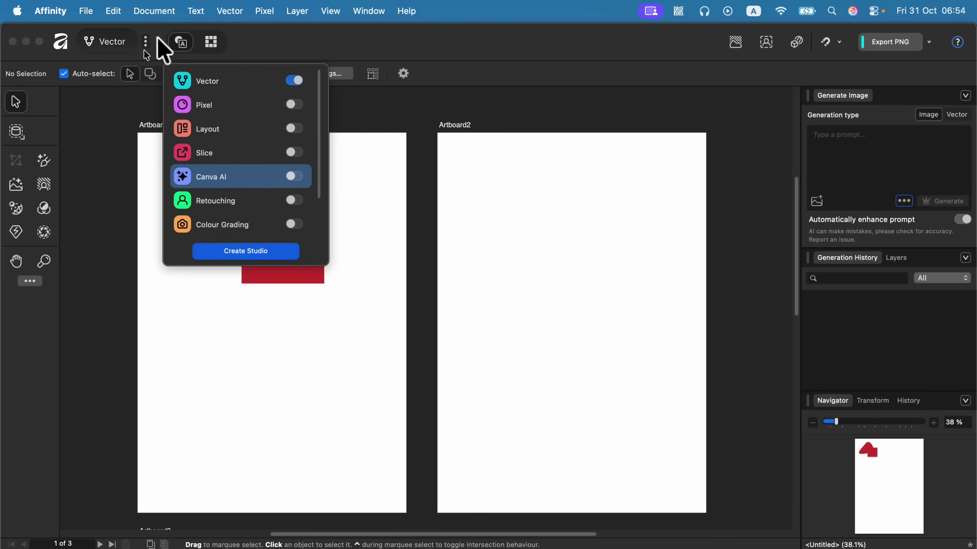
pyautogui.click(316, 55)
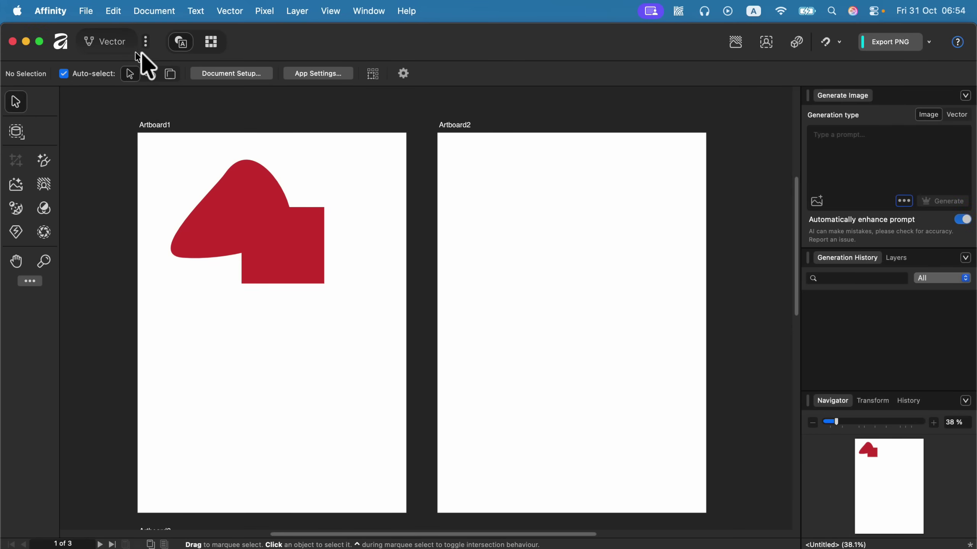
pyautogui.click(104, 41)
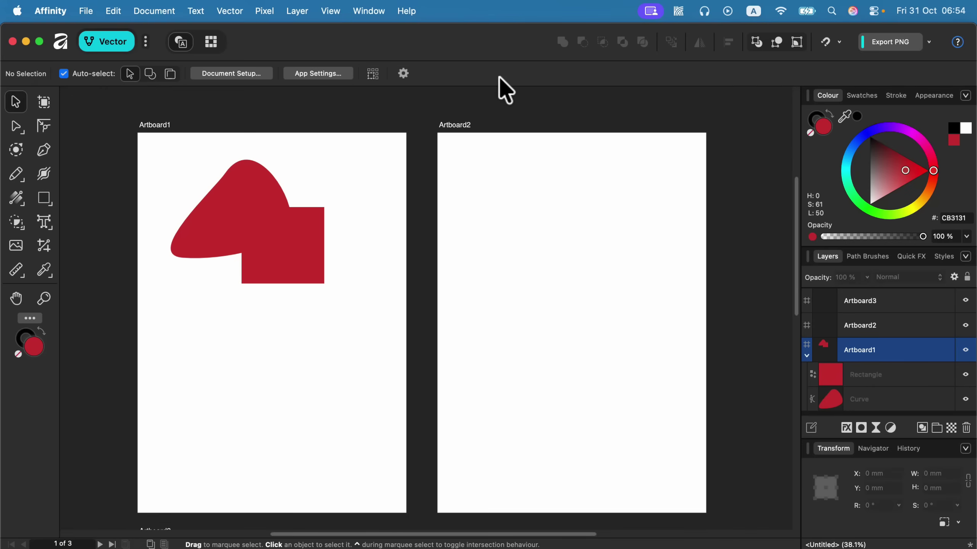
# Step: Restore the Pixel, Layout and Canva AI studios to the studio bar
pyautogui.click(145, 42)
pyautogui.click(133, 104)
pyautogui.click(133, 129)
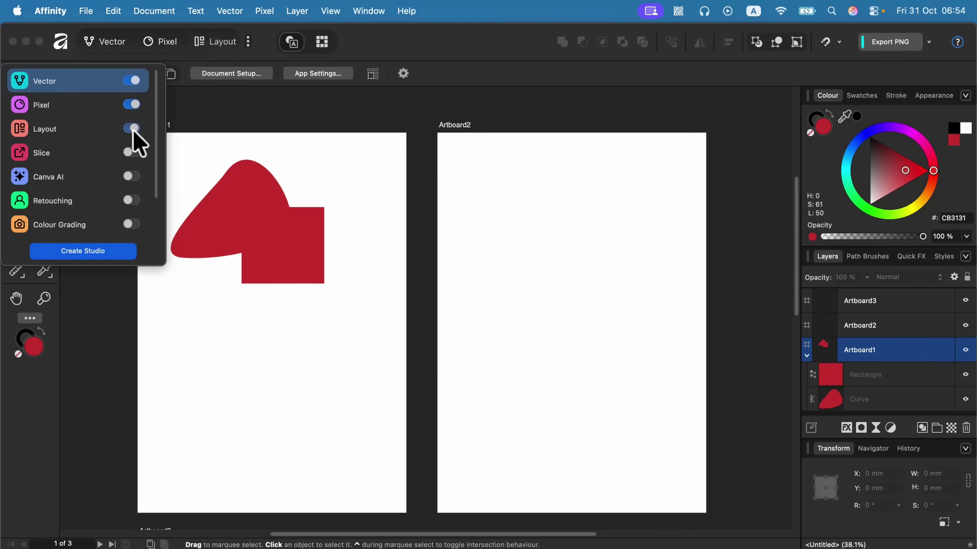
pyautogui.click(130, 178)
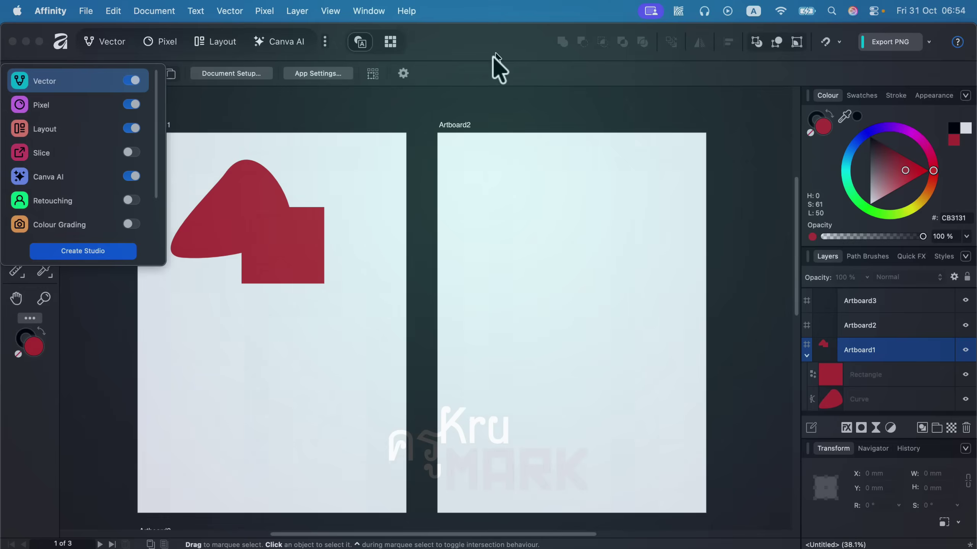